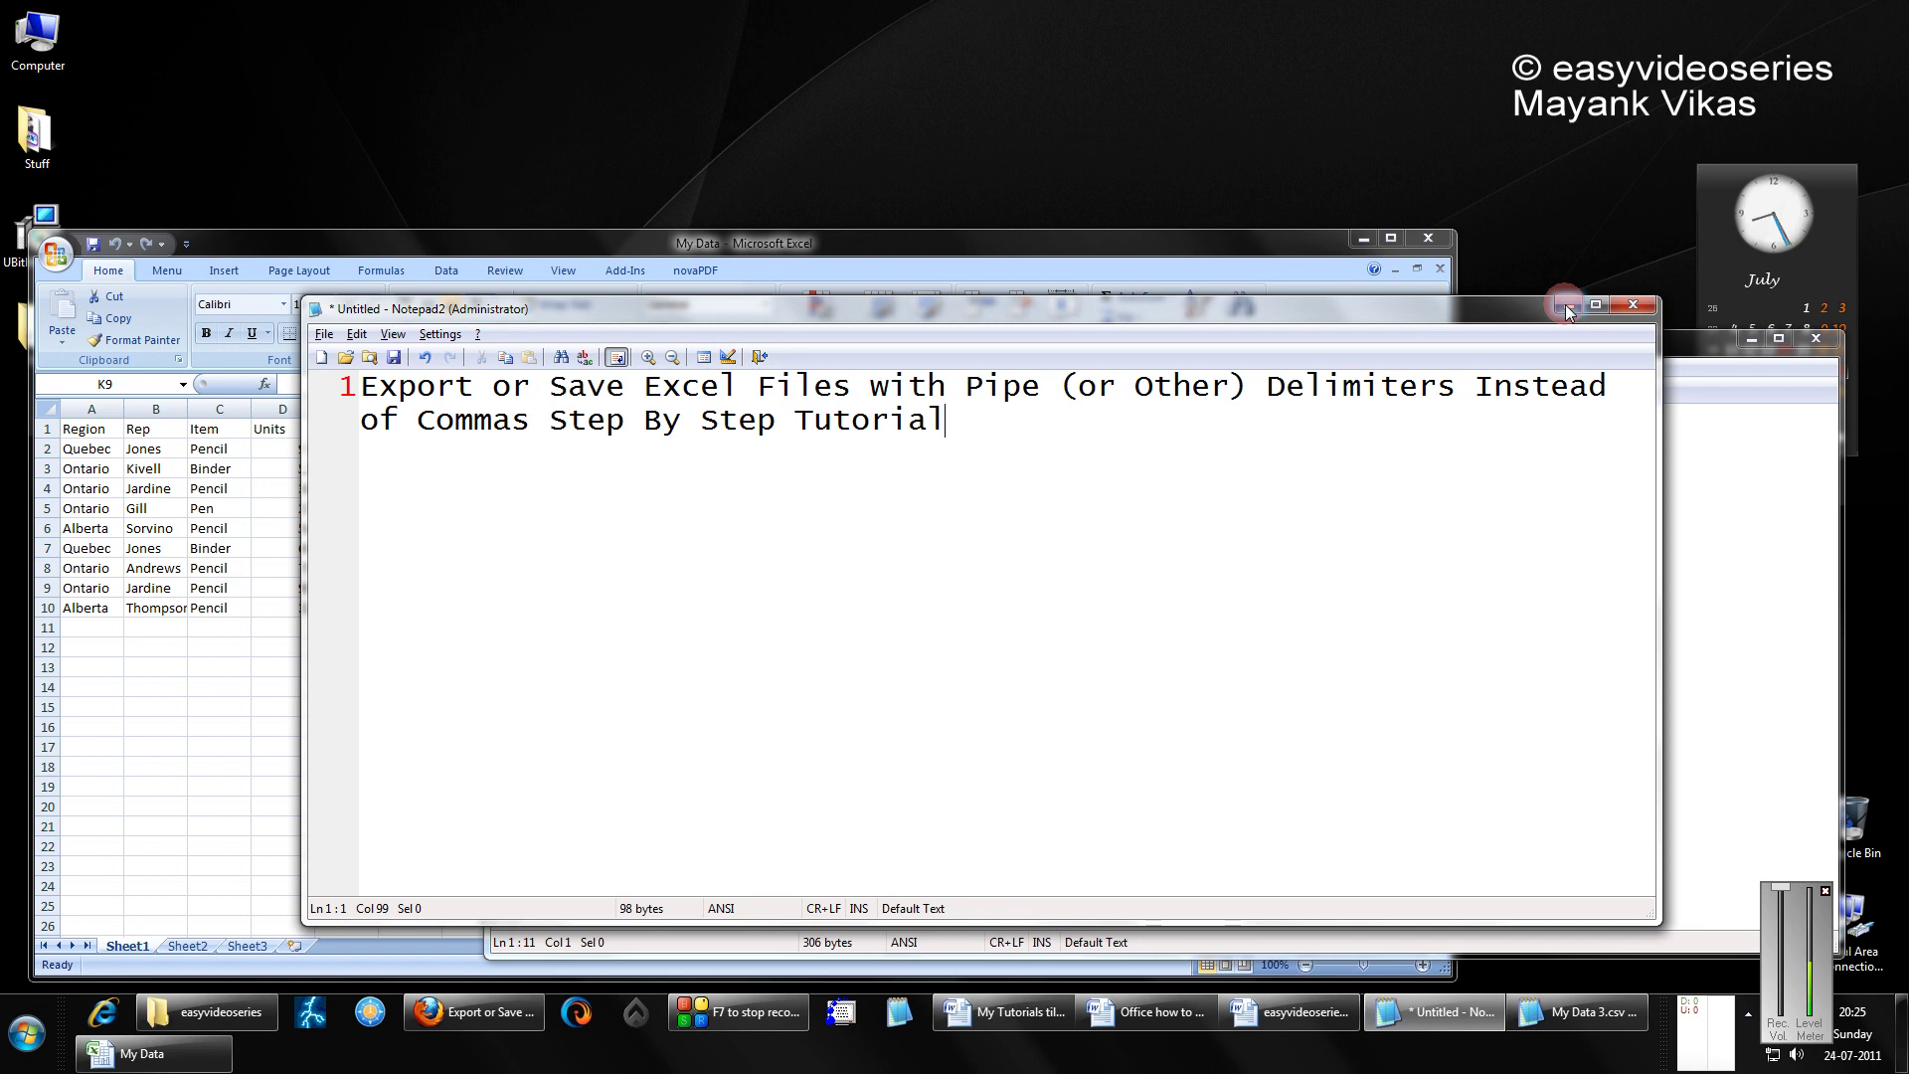
Minimize the untitled Notepad2 tutorial note so the comma-separated My Data 3.csv shows.
click(1566, 311)
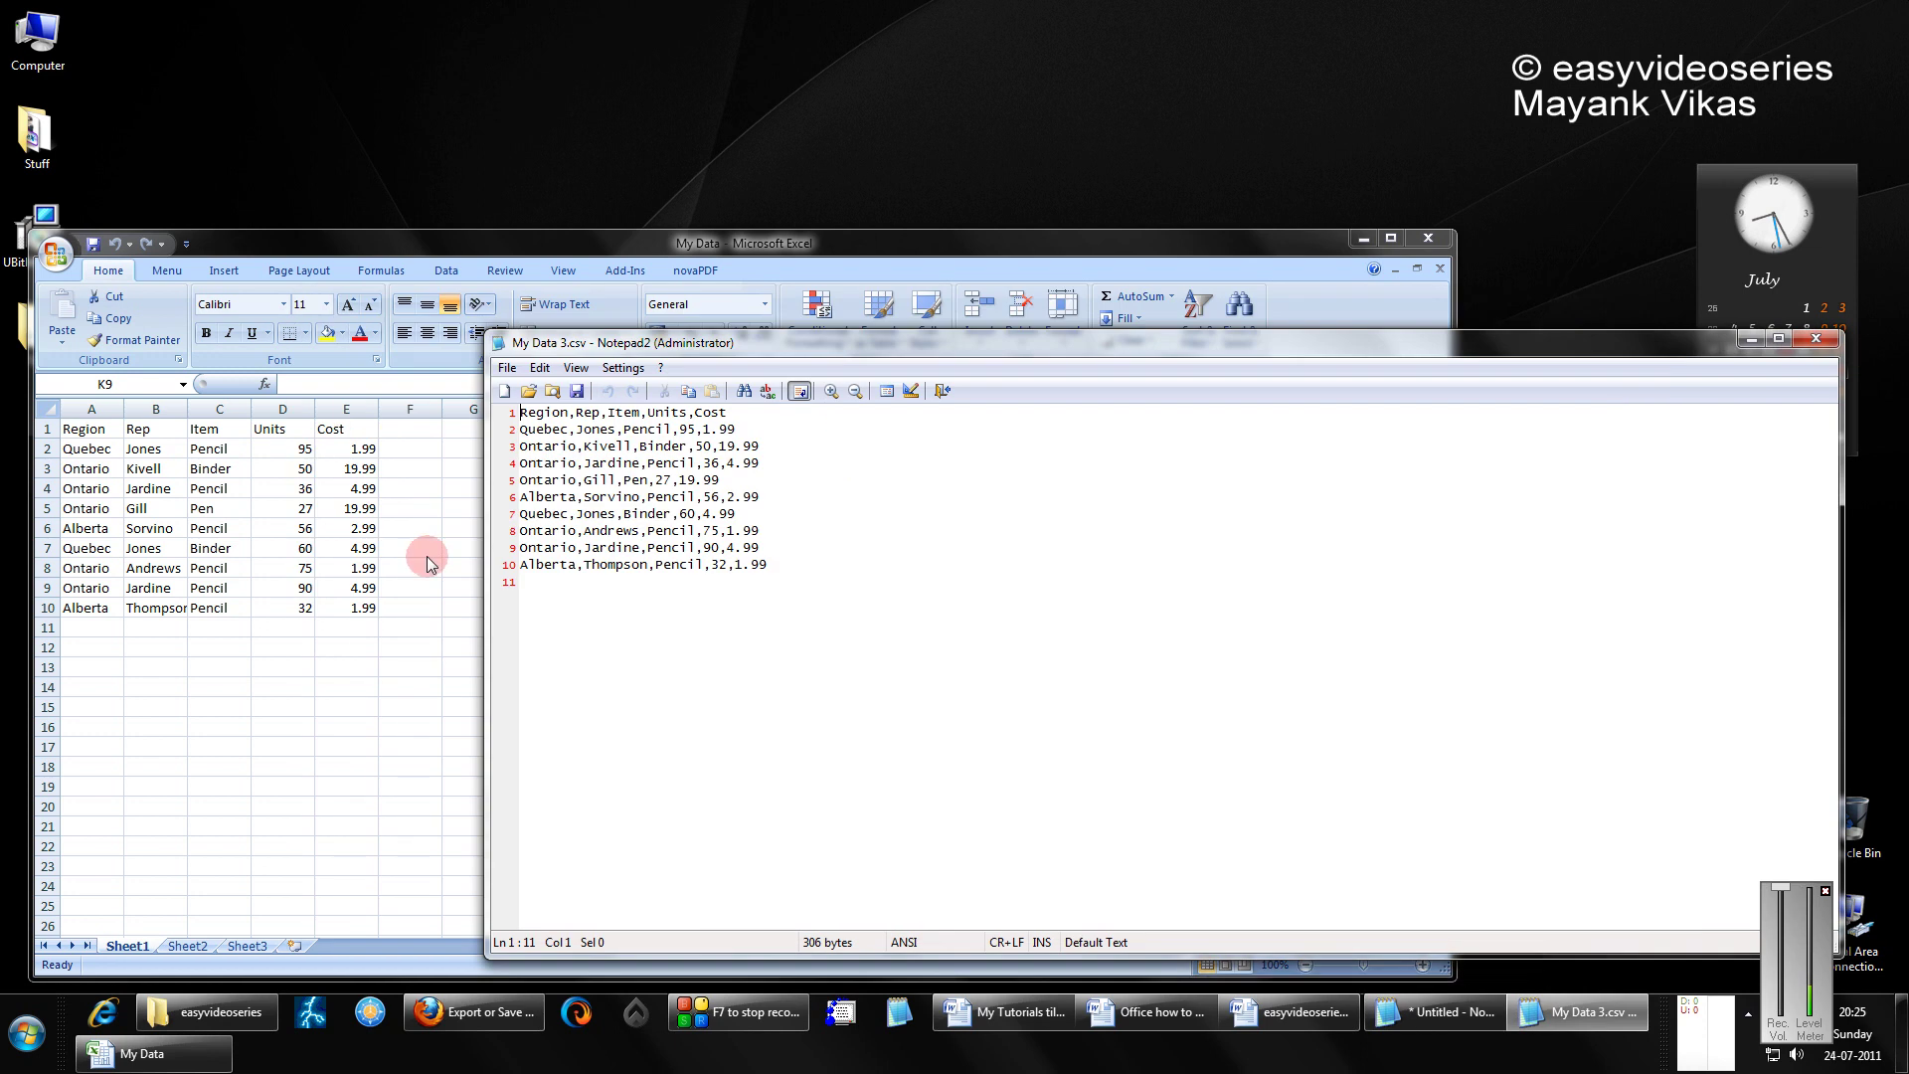
Switch briefly to Excel, then inspect the comma-separated lines of My Data 3.csv.
key(alt+Tab)
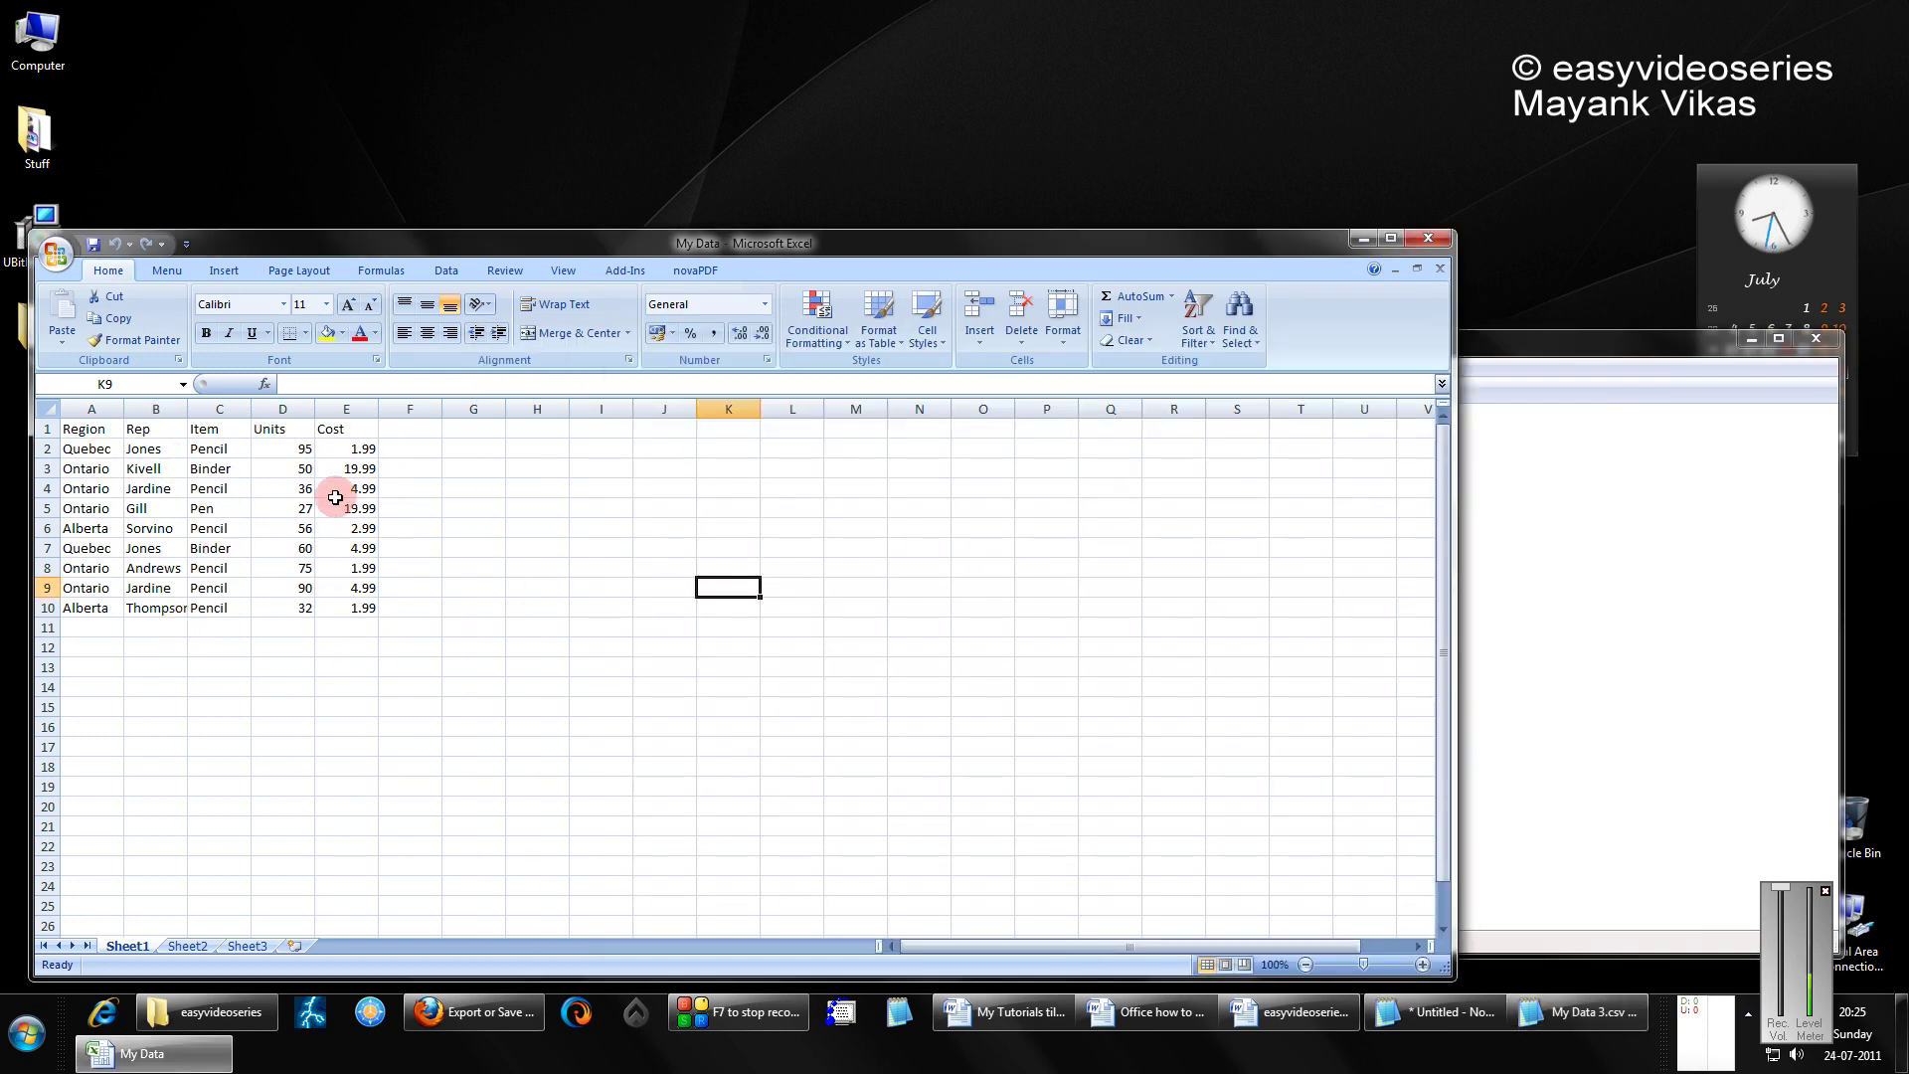
click(1549, 568)
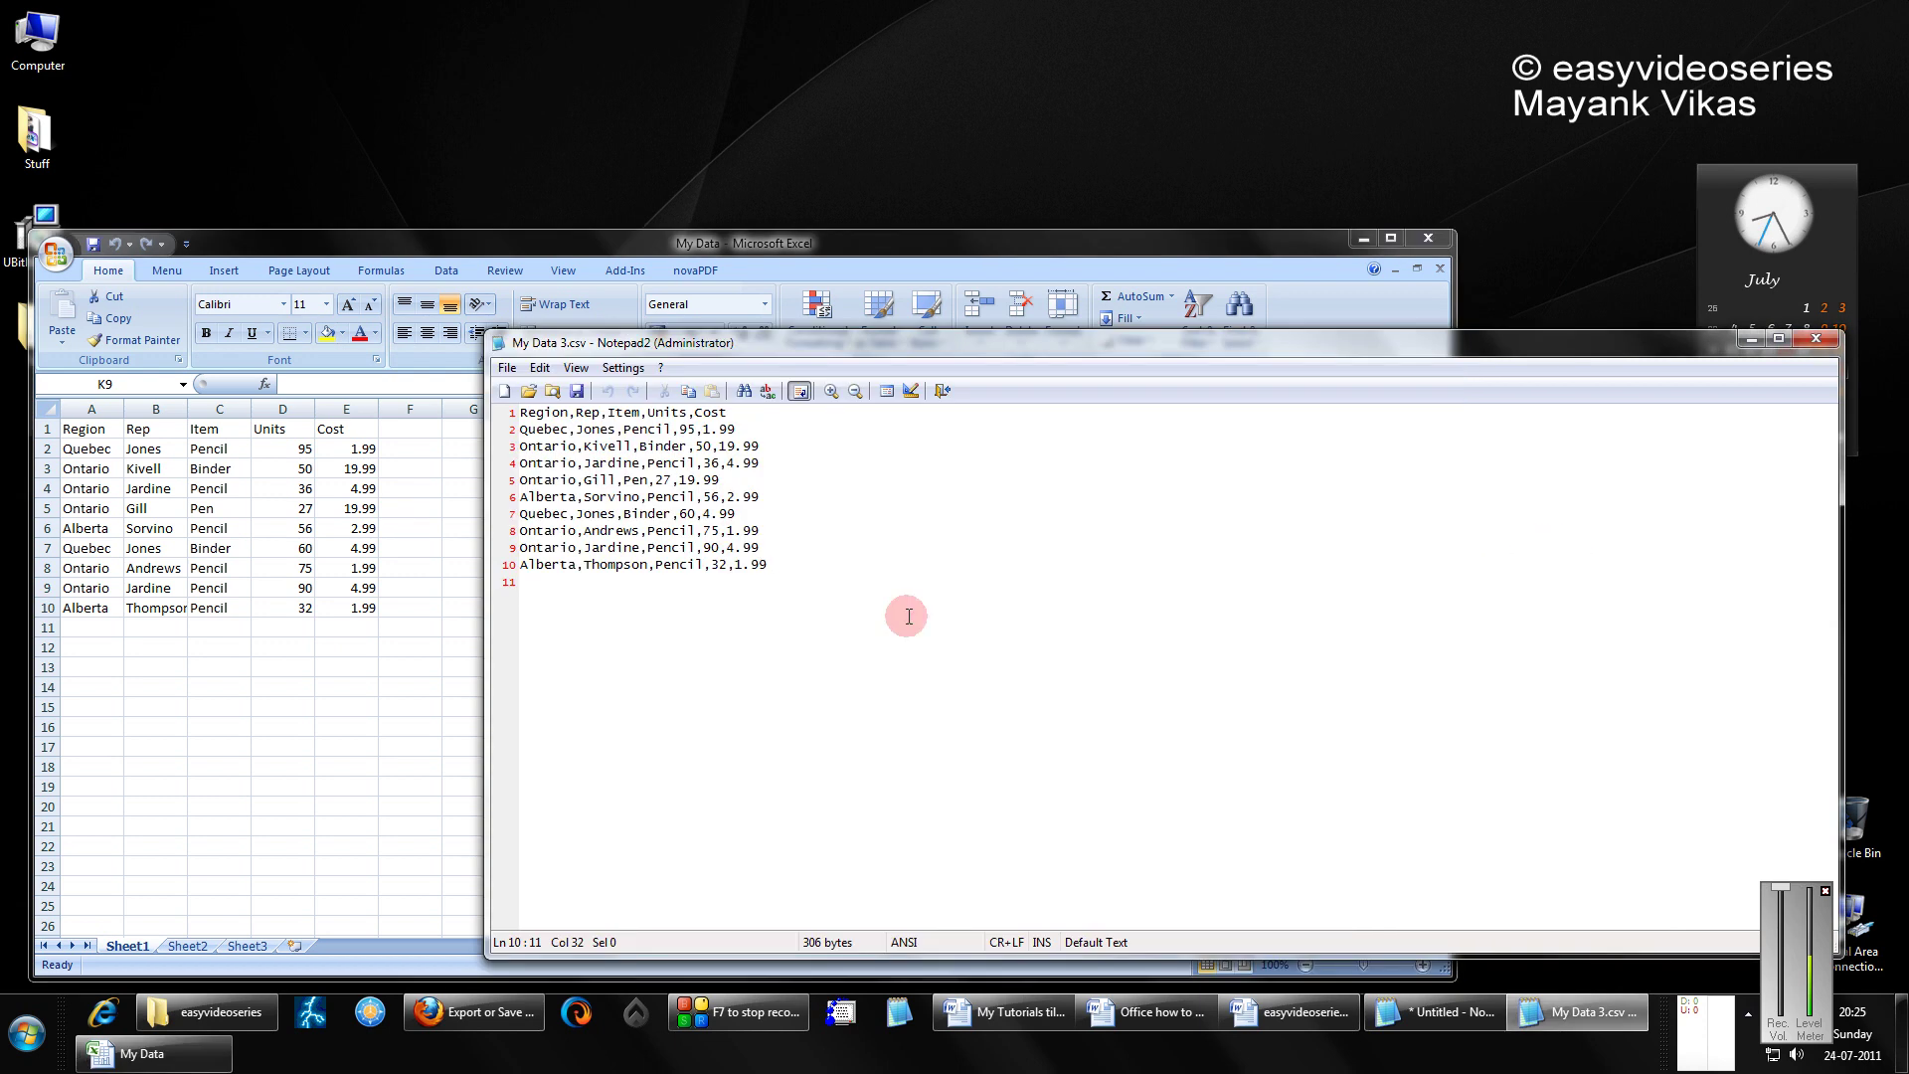
click(829, 533)
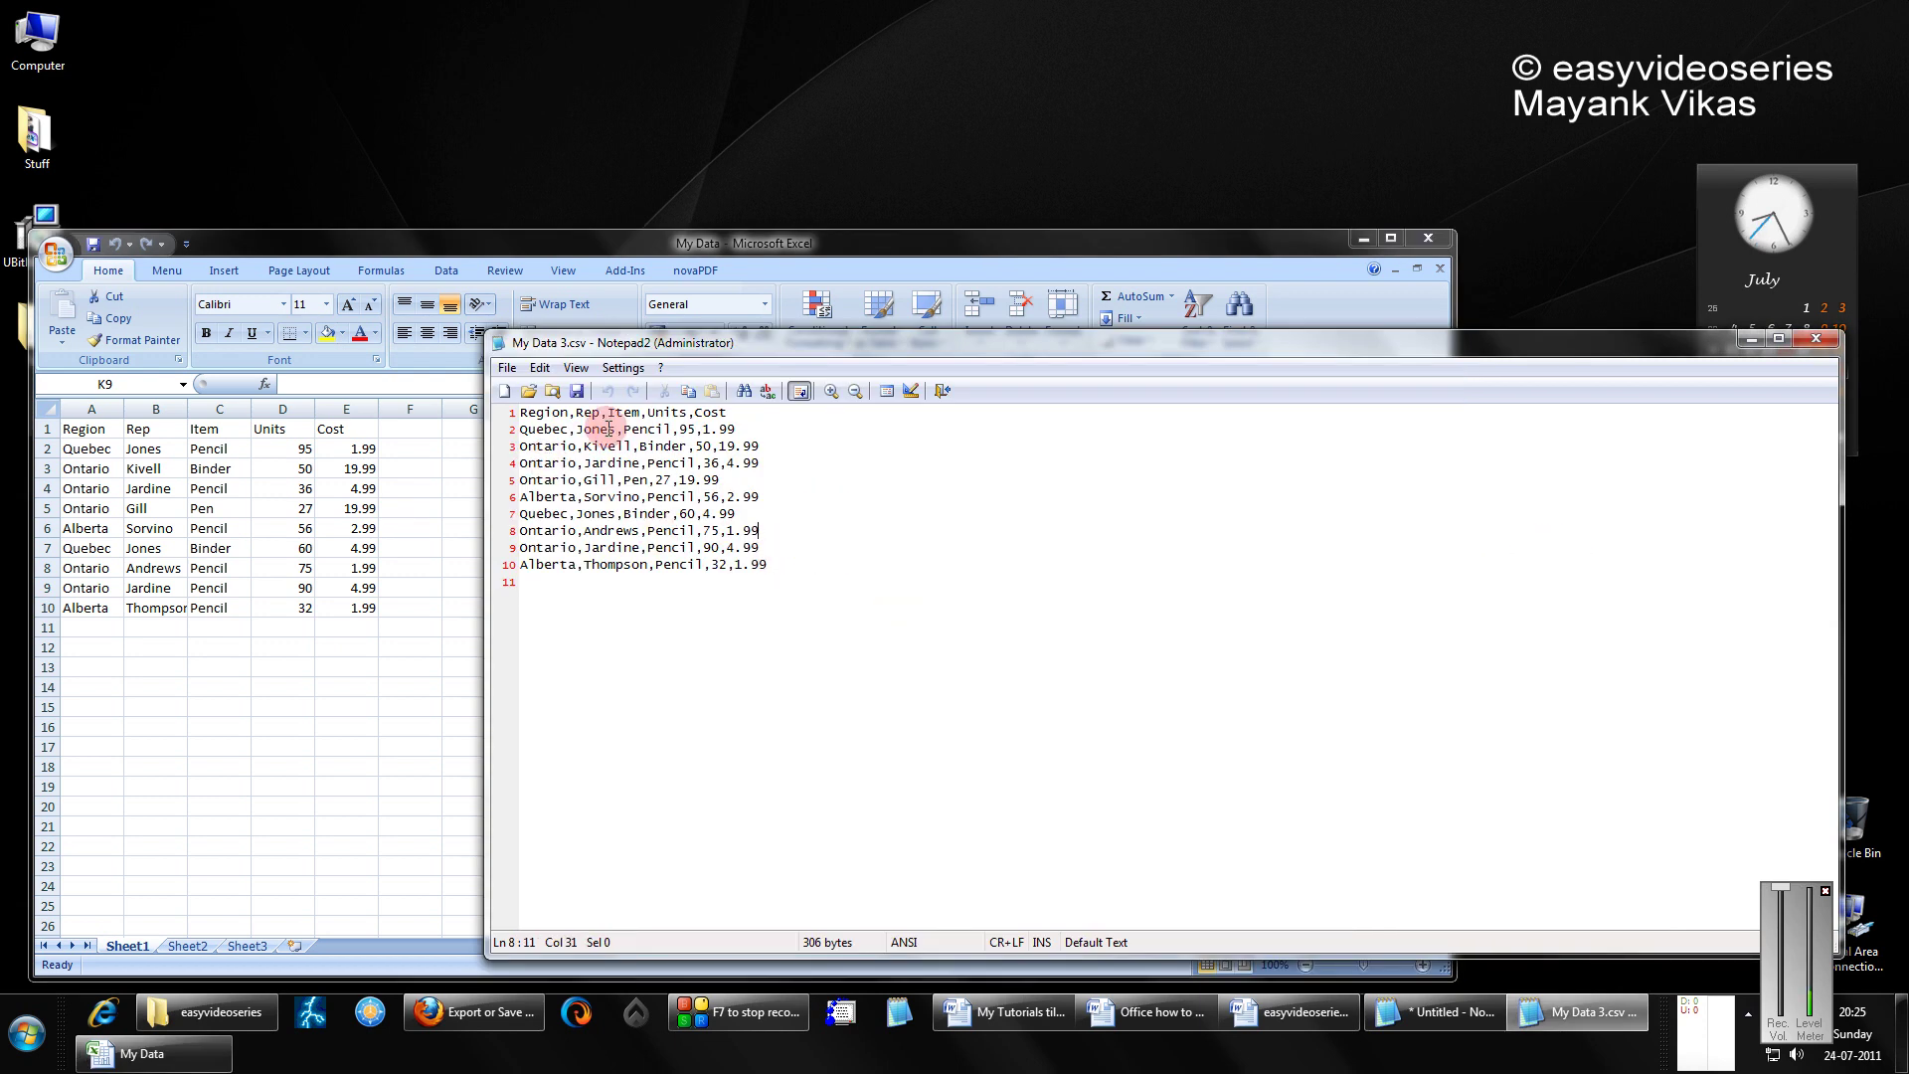
click(571, 413)
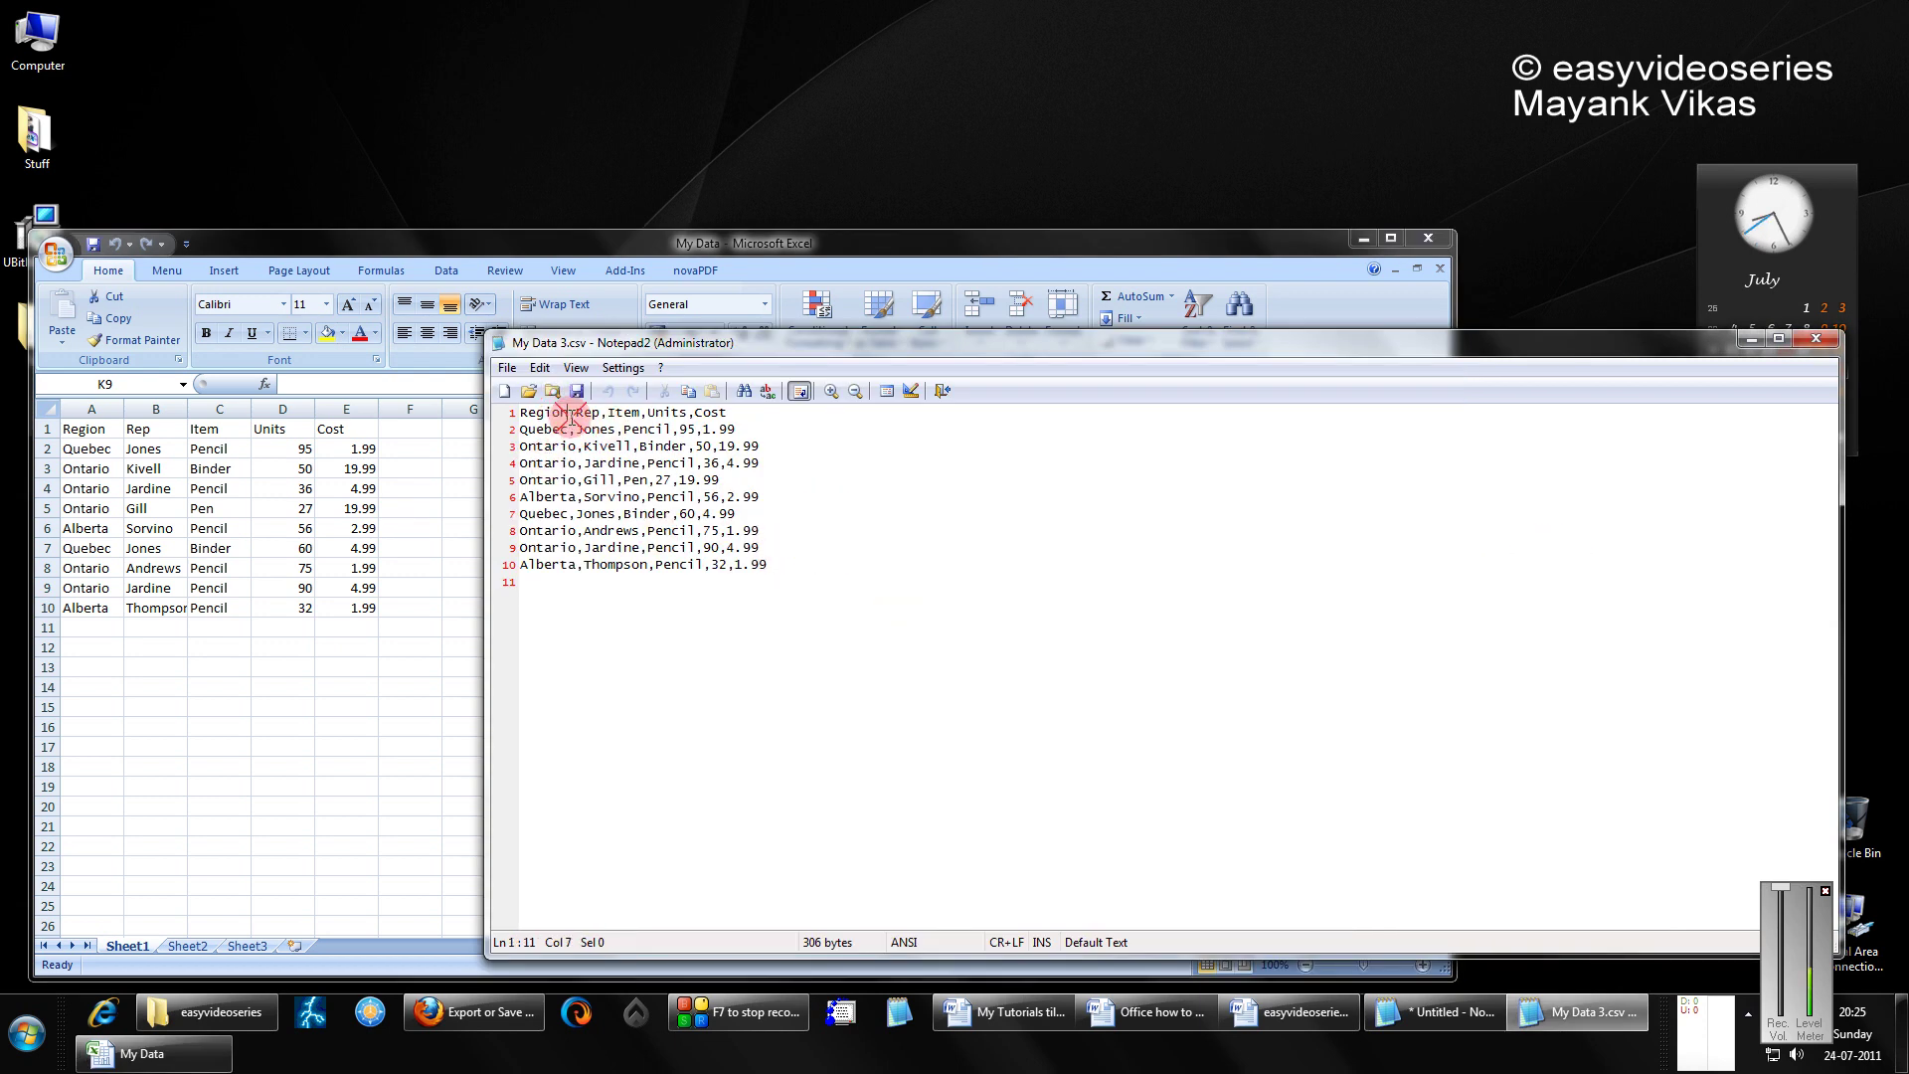
click(762, 462)
Add a blank line at the end of My Data 3.csv and return to the Excel sheet.
text(())
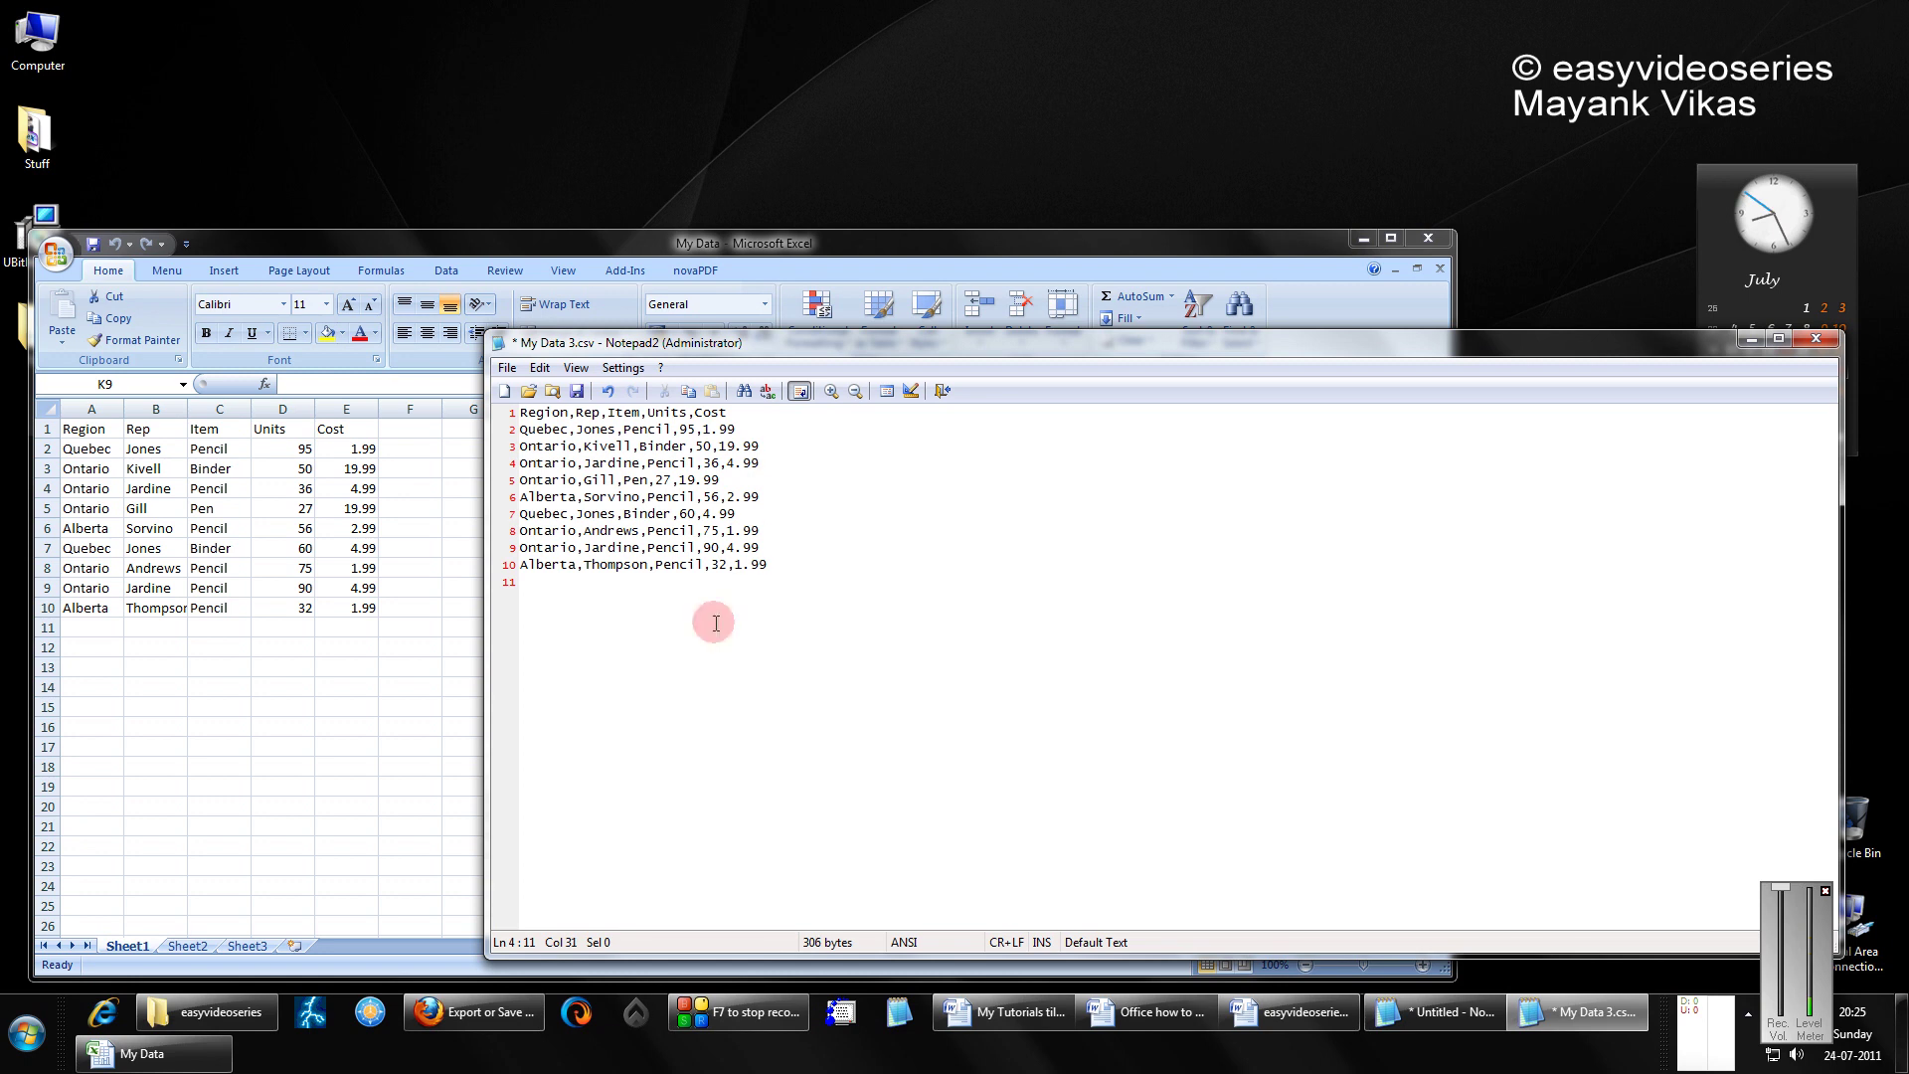
click(716, 624)
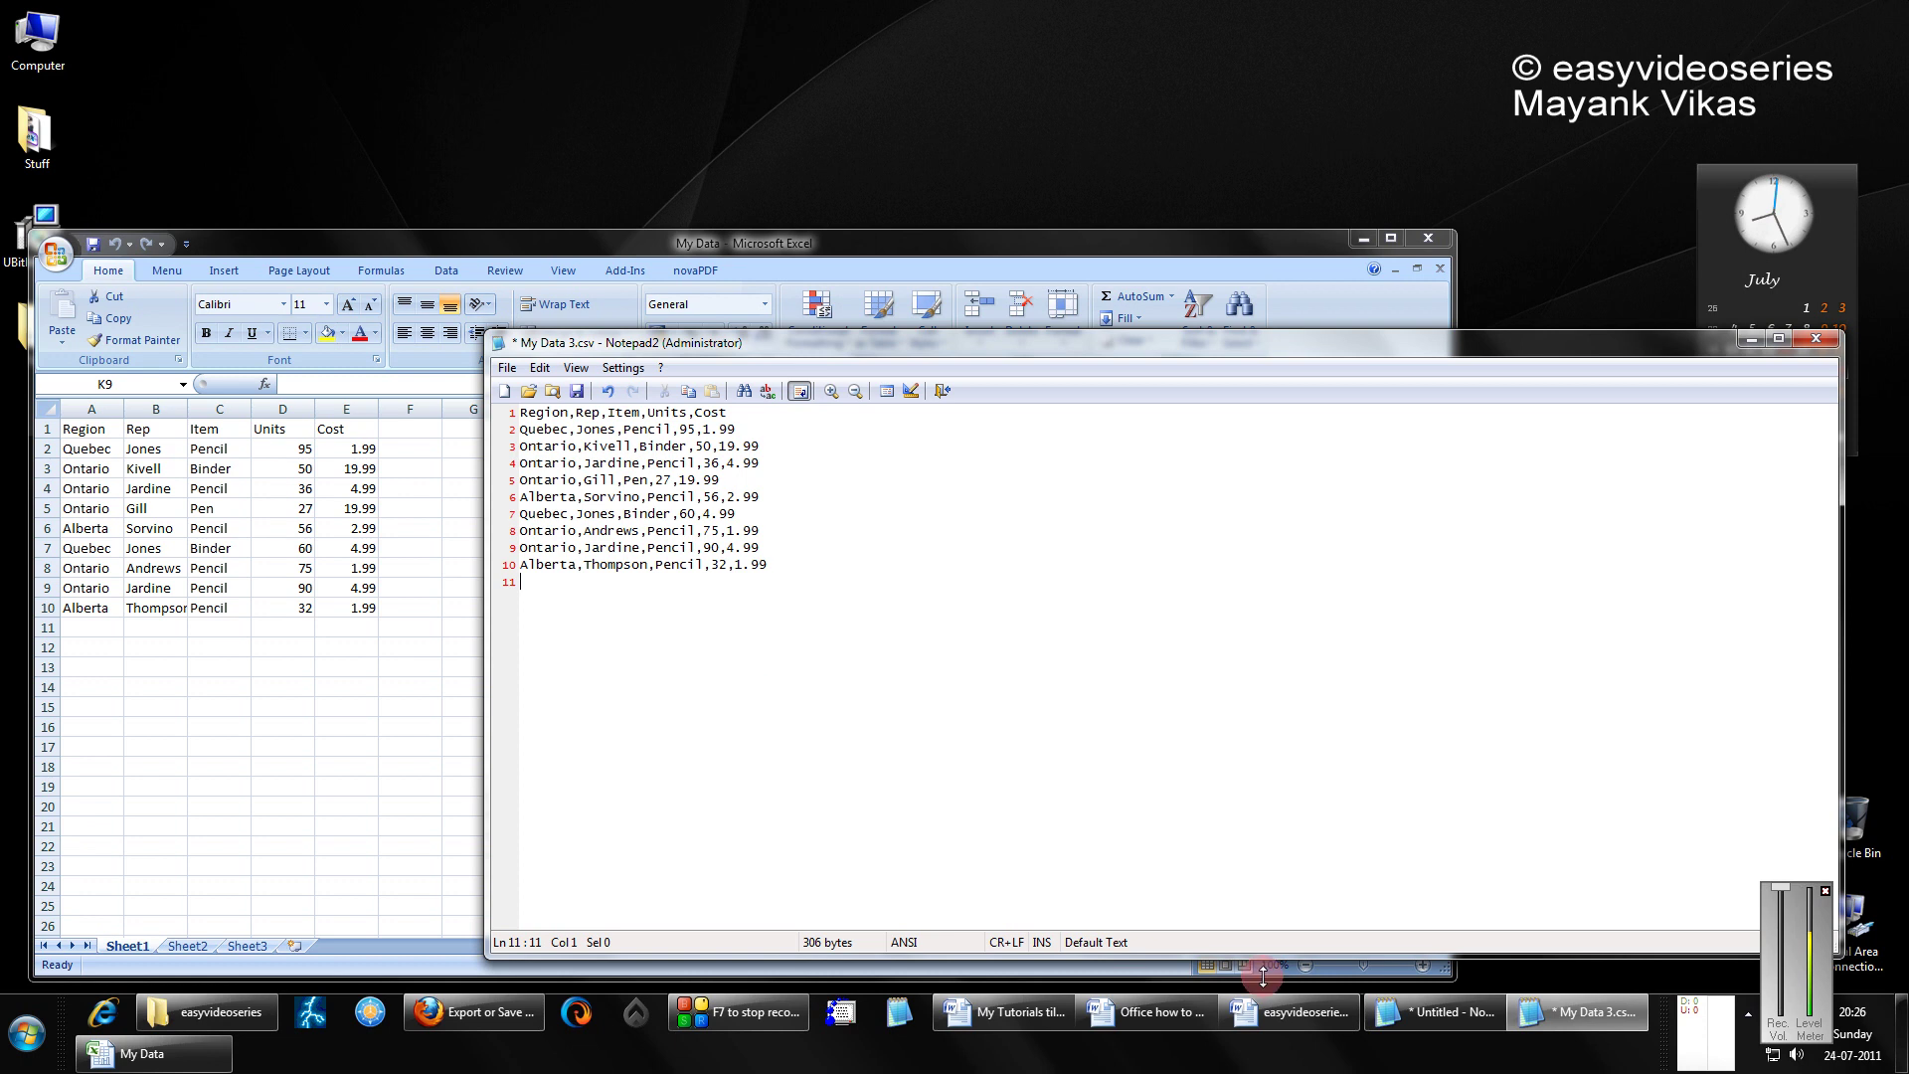
click(825, 714)
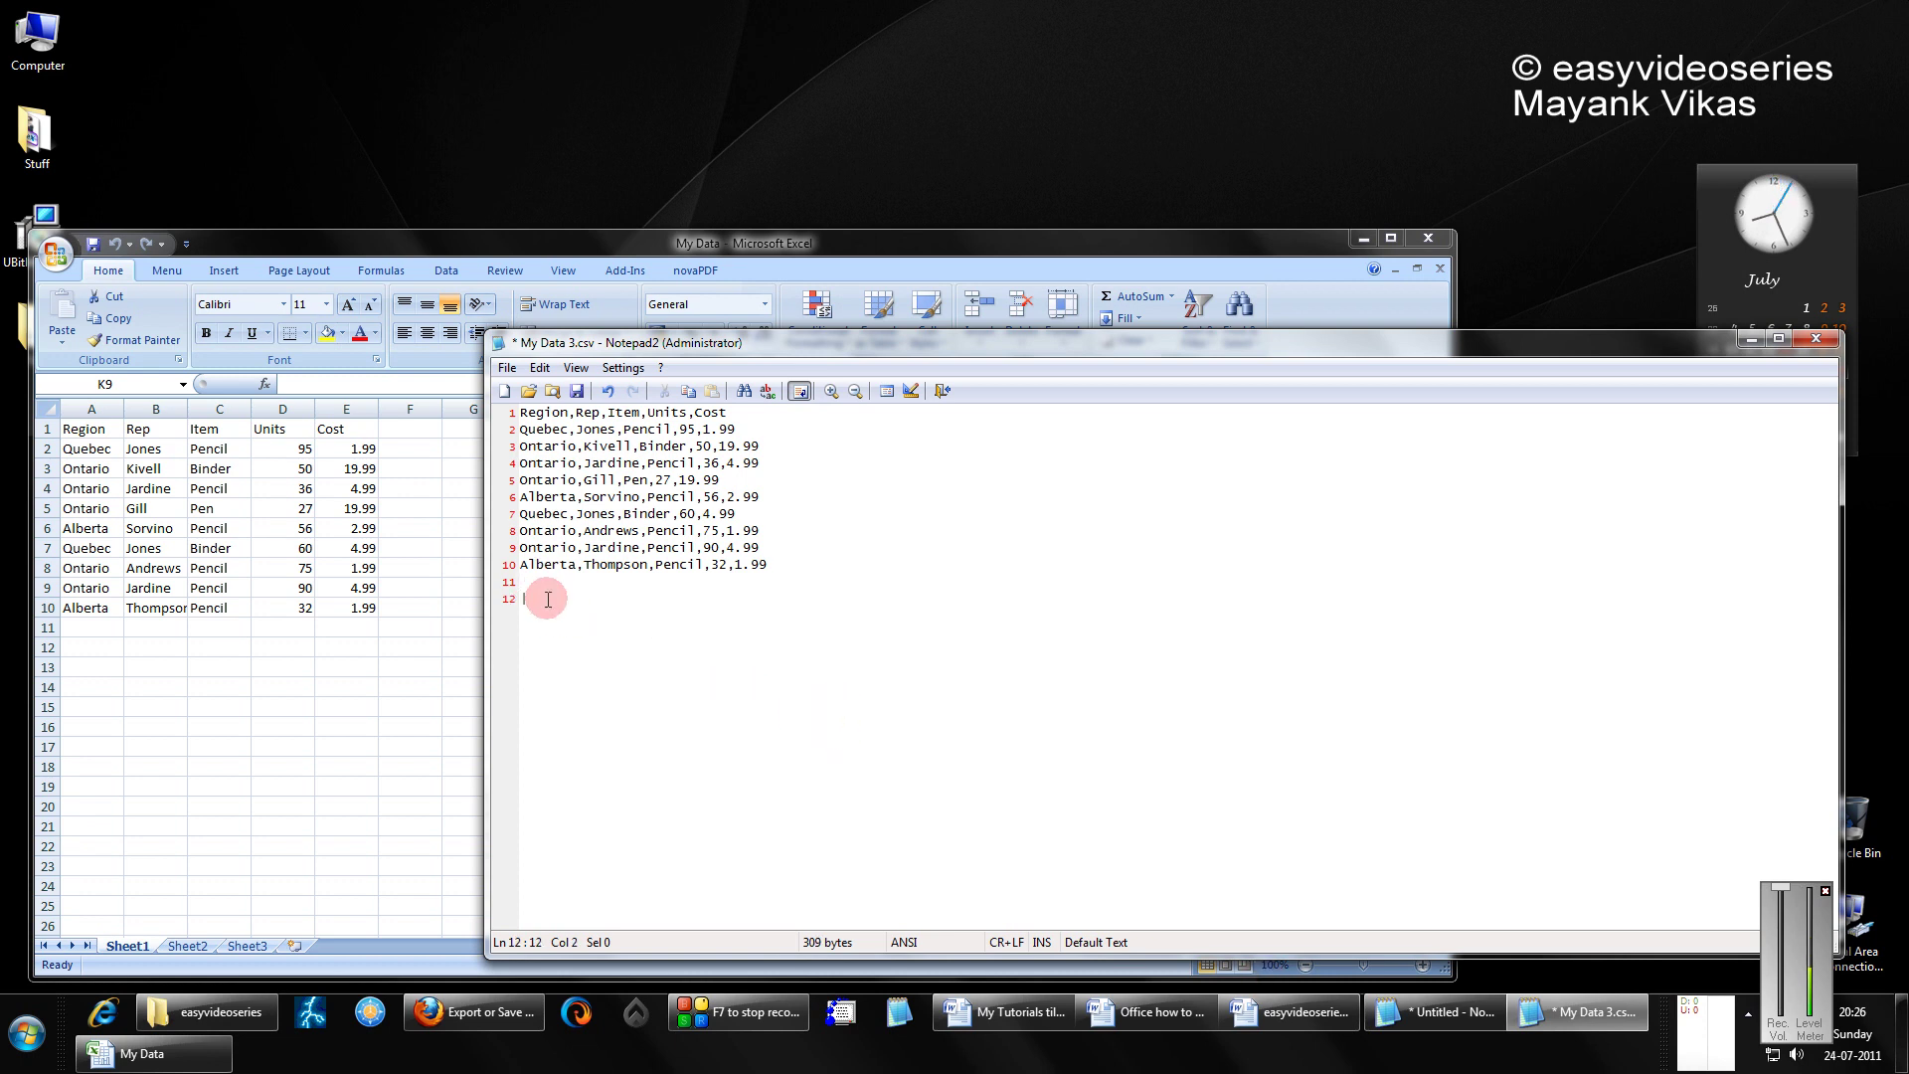
click(349, 712)
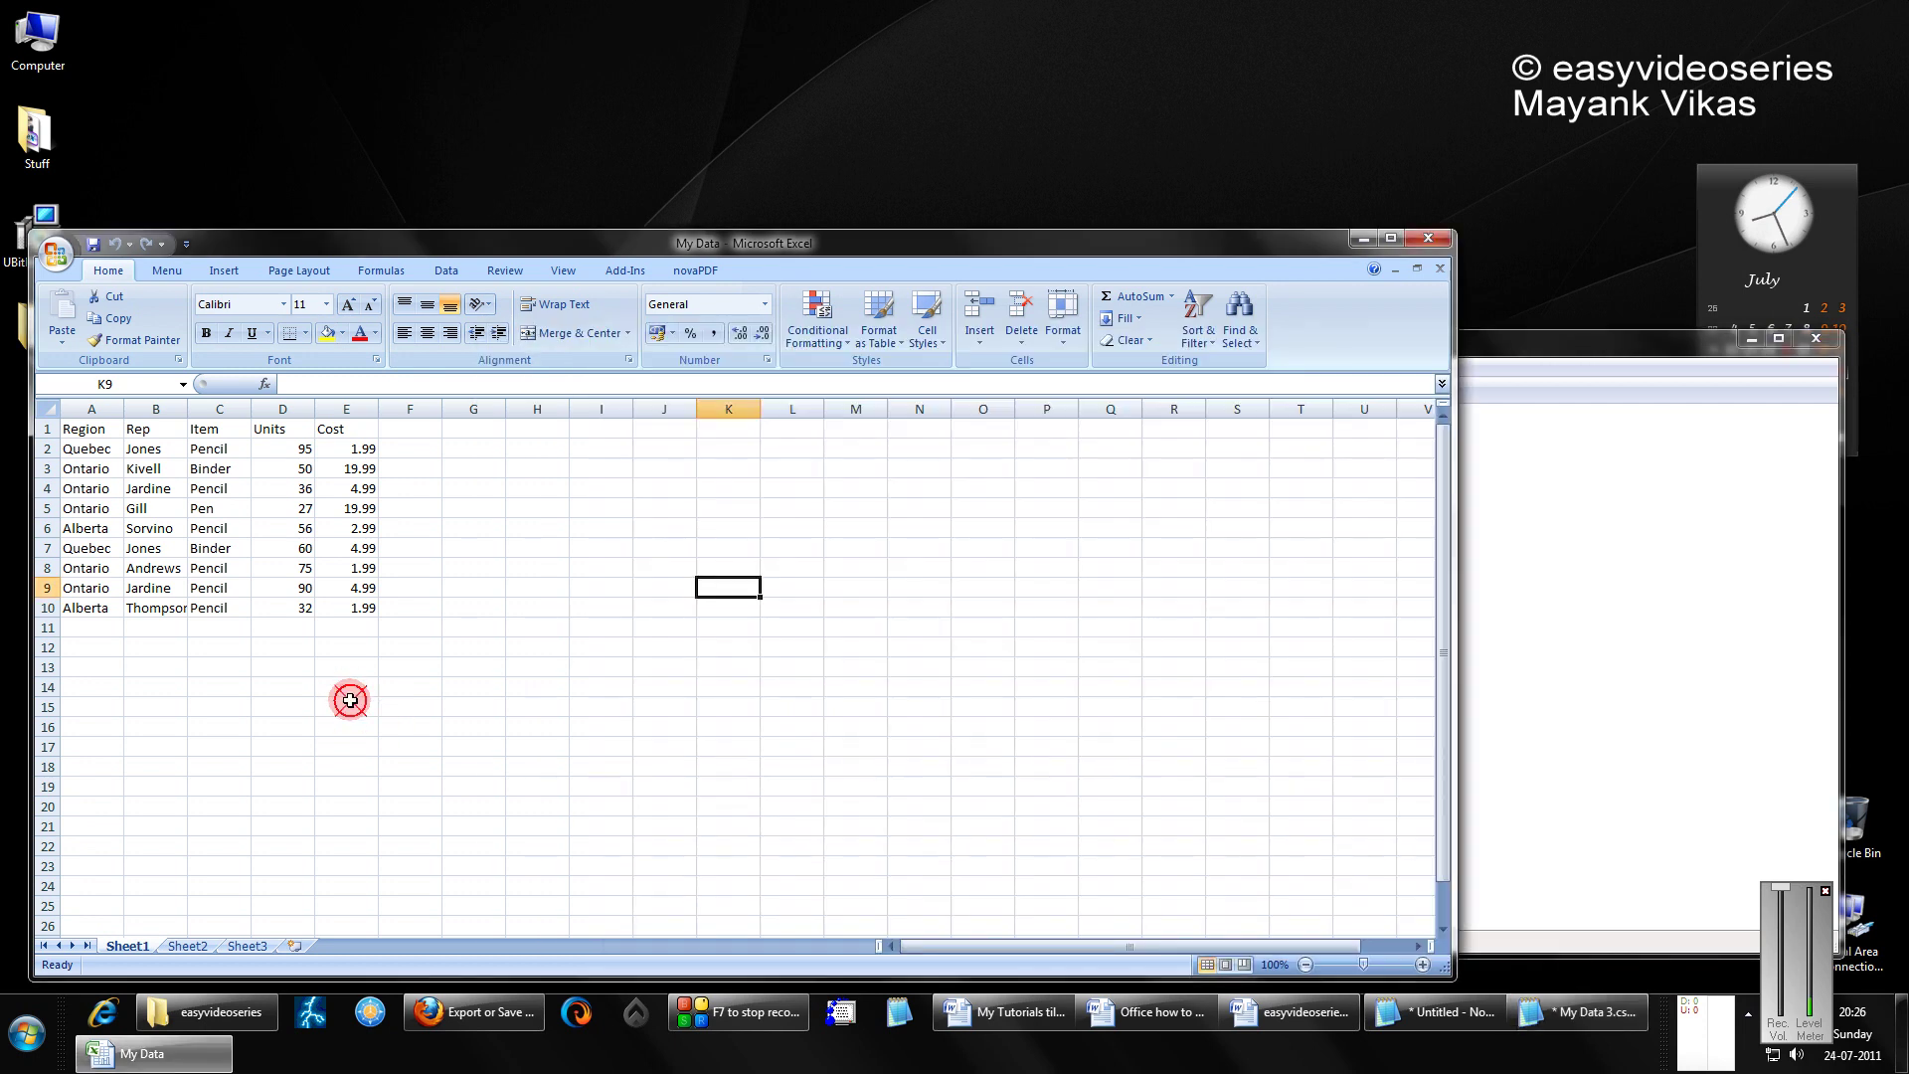
Enlarge empty cell E15's font to 24 points, making row 15 taller.
click(349, 704)
double_click(352, 702)
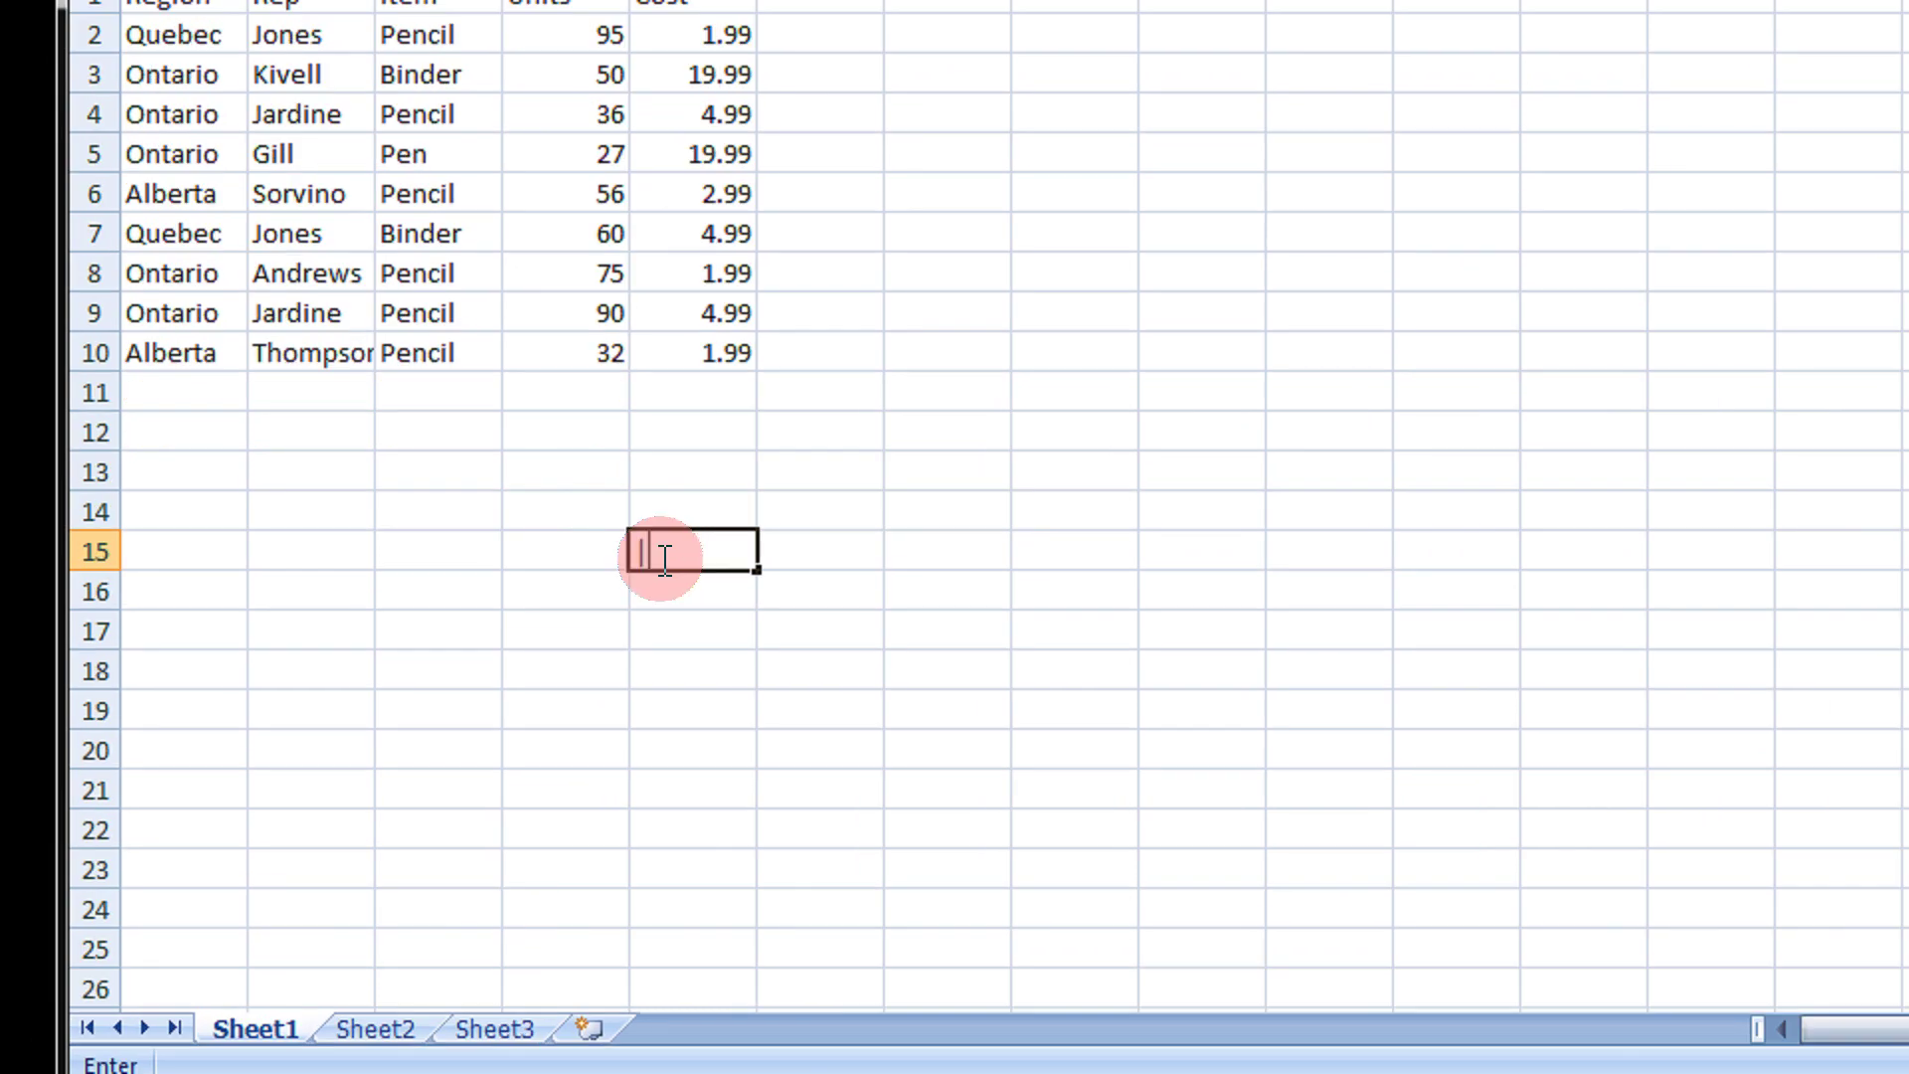
key(Left)
double_click(640, 555)
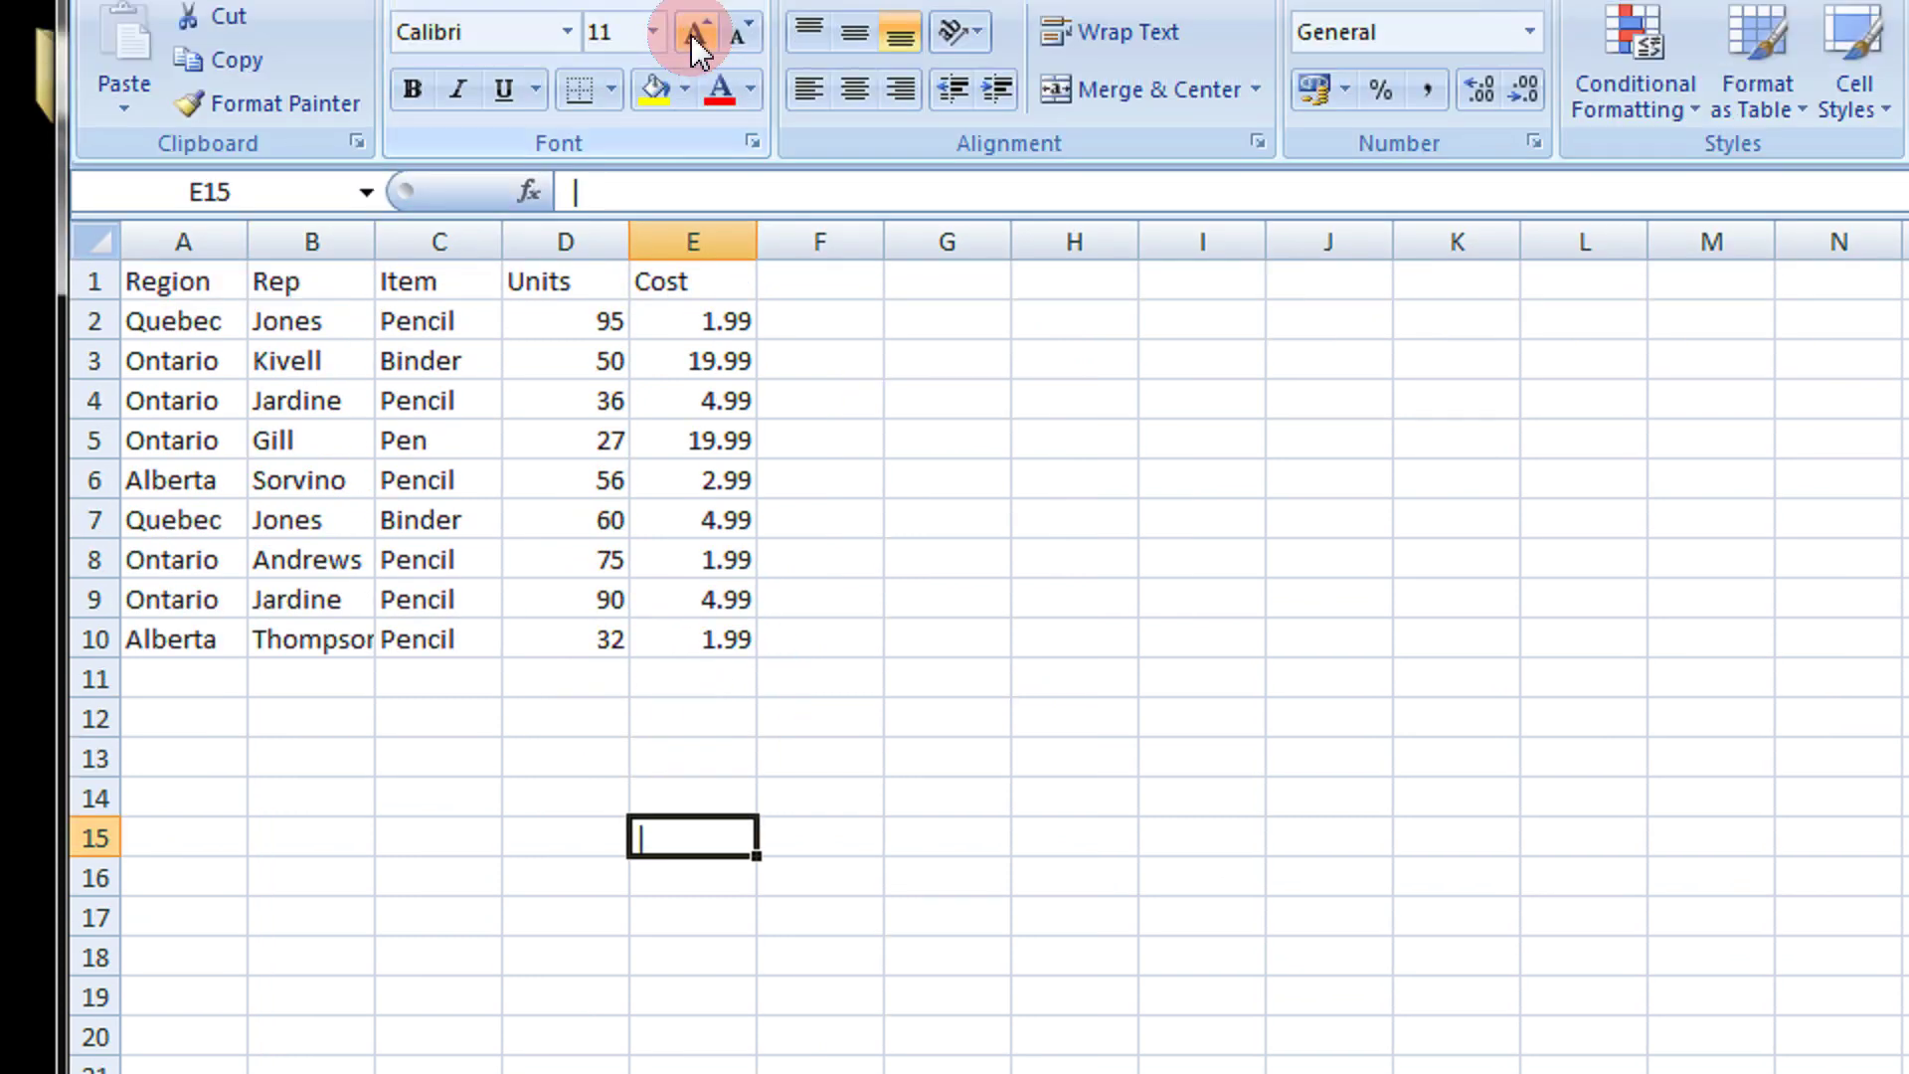
double_click(693, 33)
click(693, 33)
double_click(693, 33)
click(693, 33)
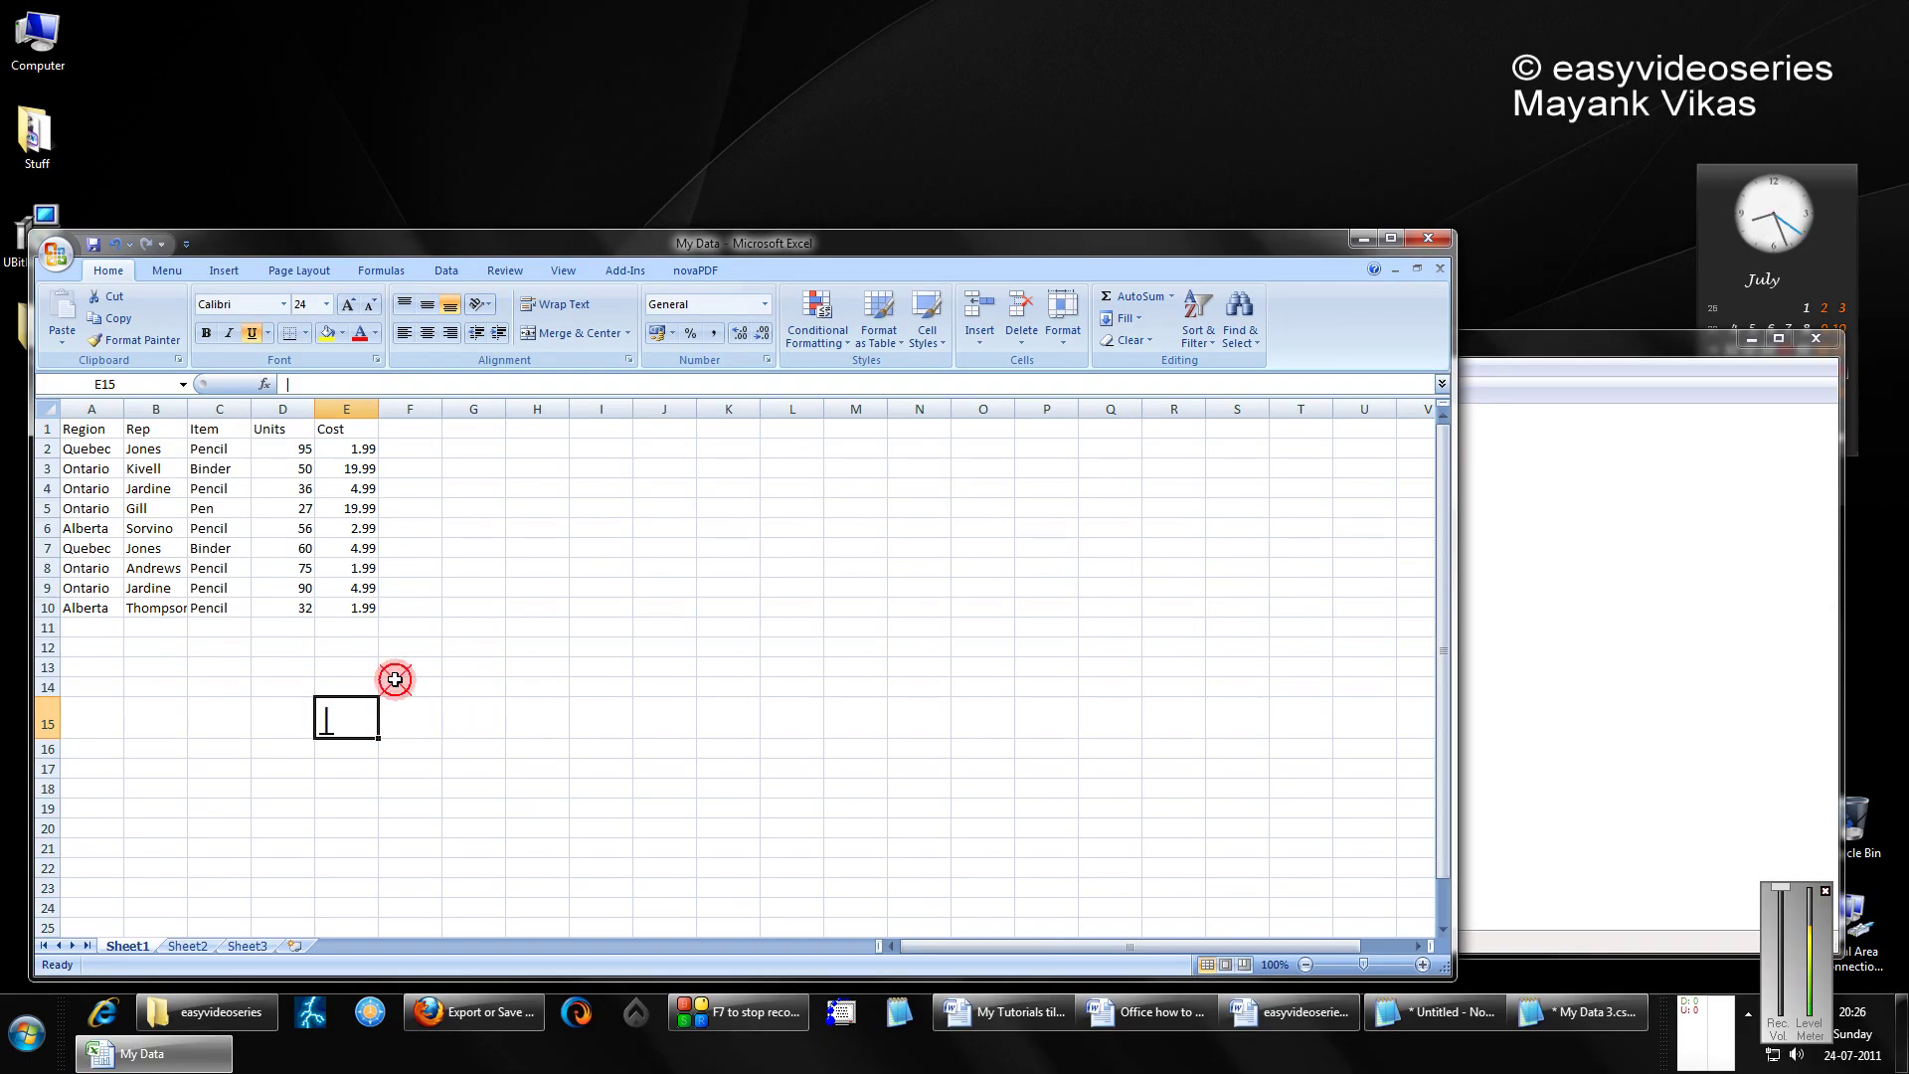
click(341, 716)
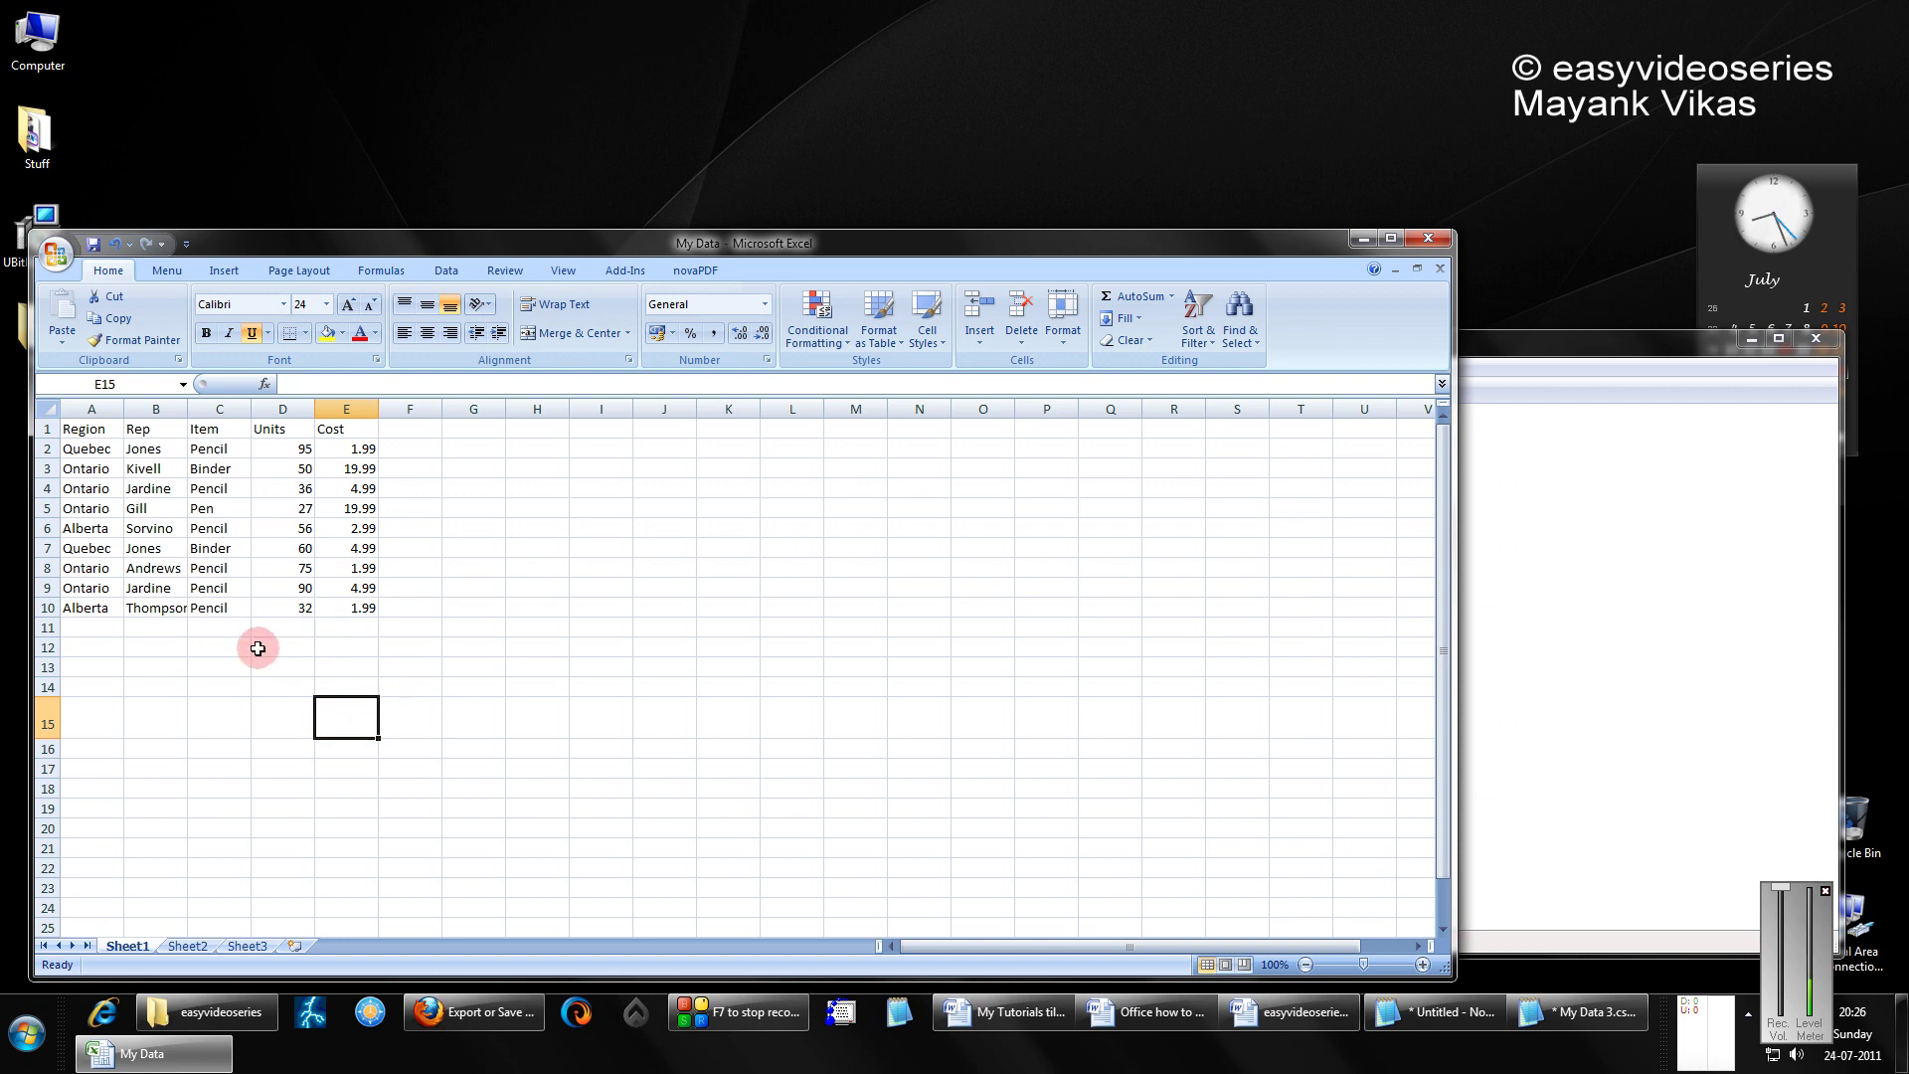
click(20, 1034)
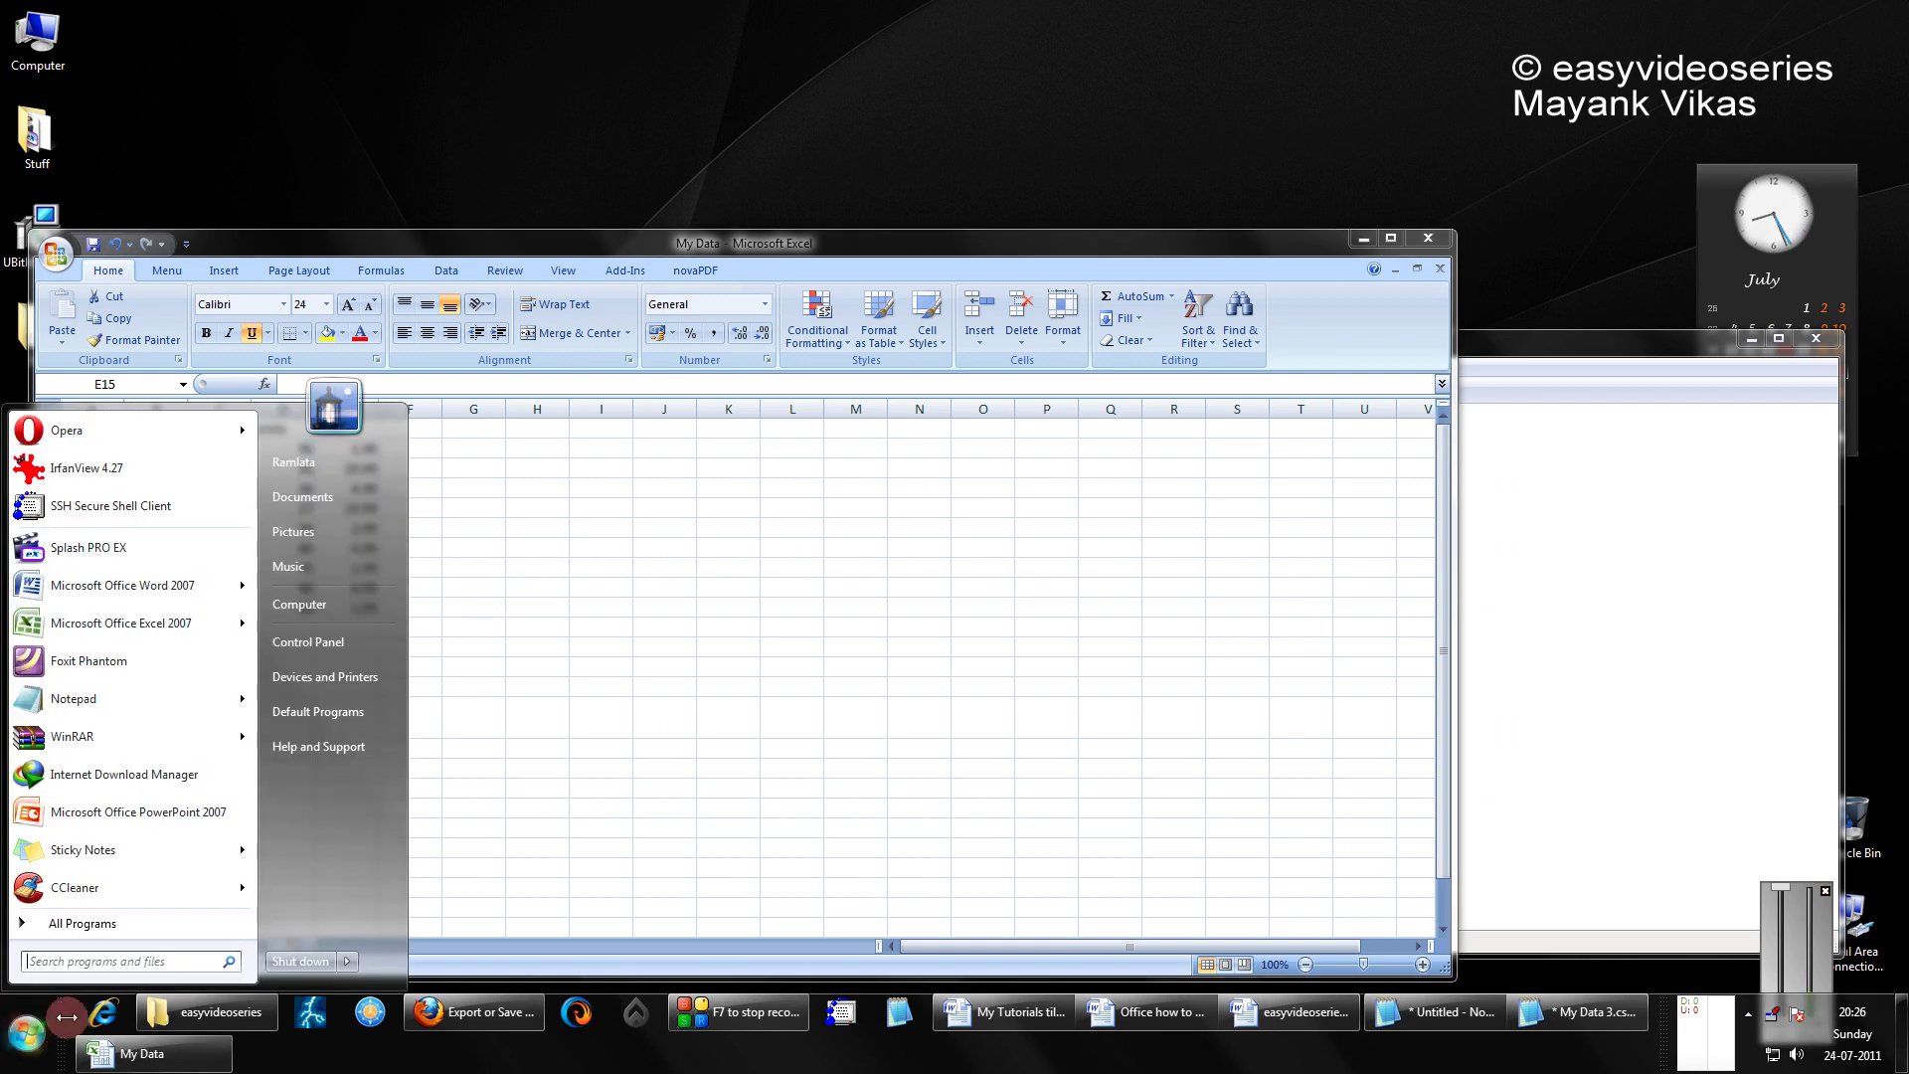
Open Control Panel from the Start menu and list all items as large icons.
right_click(341, 641)
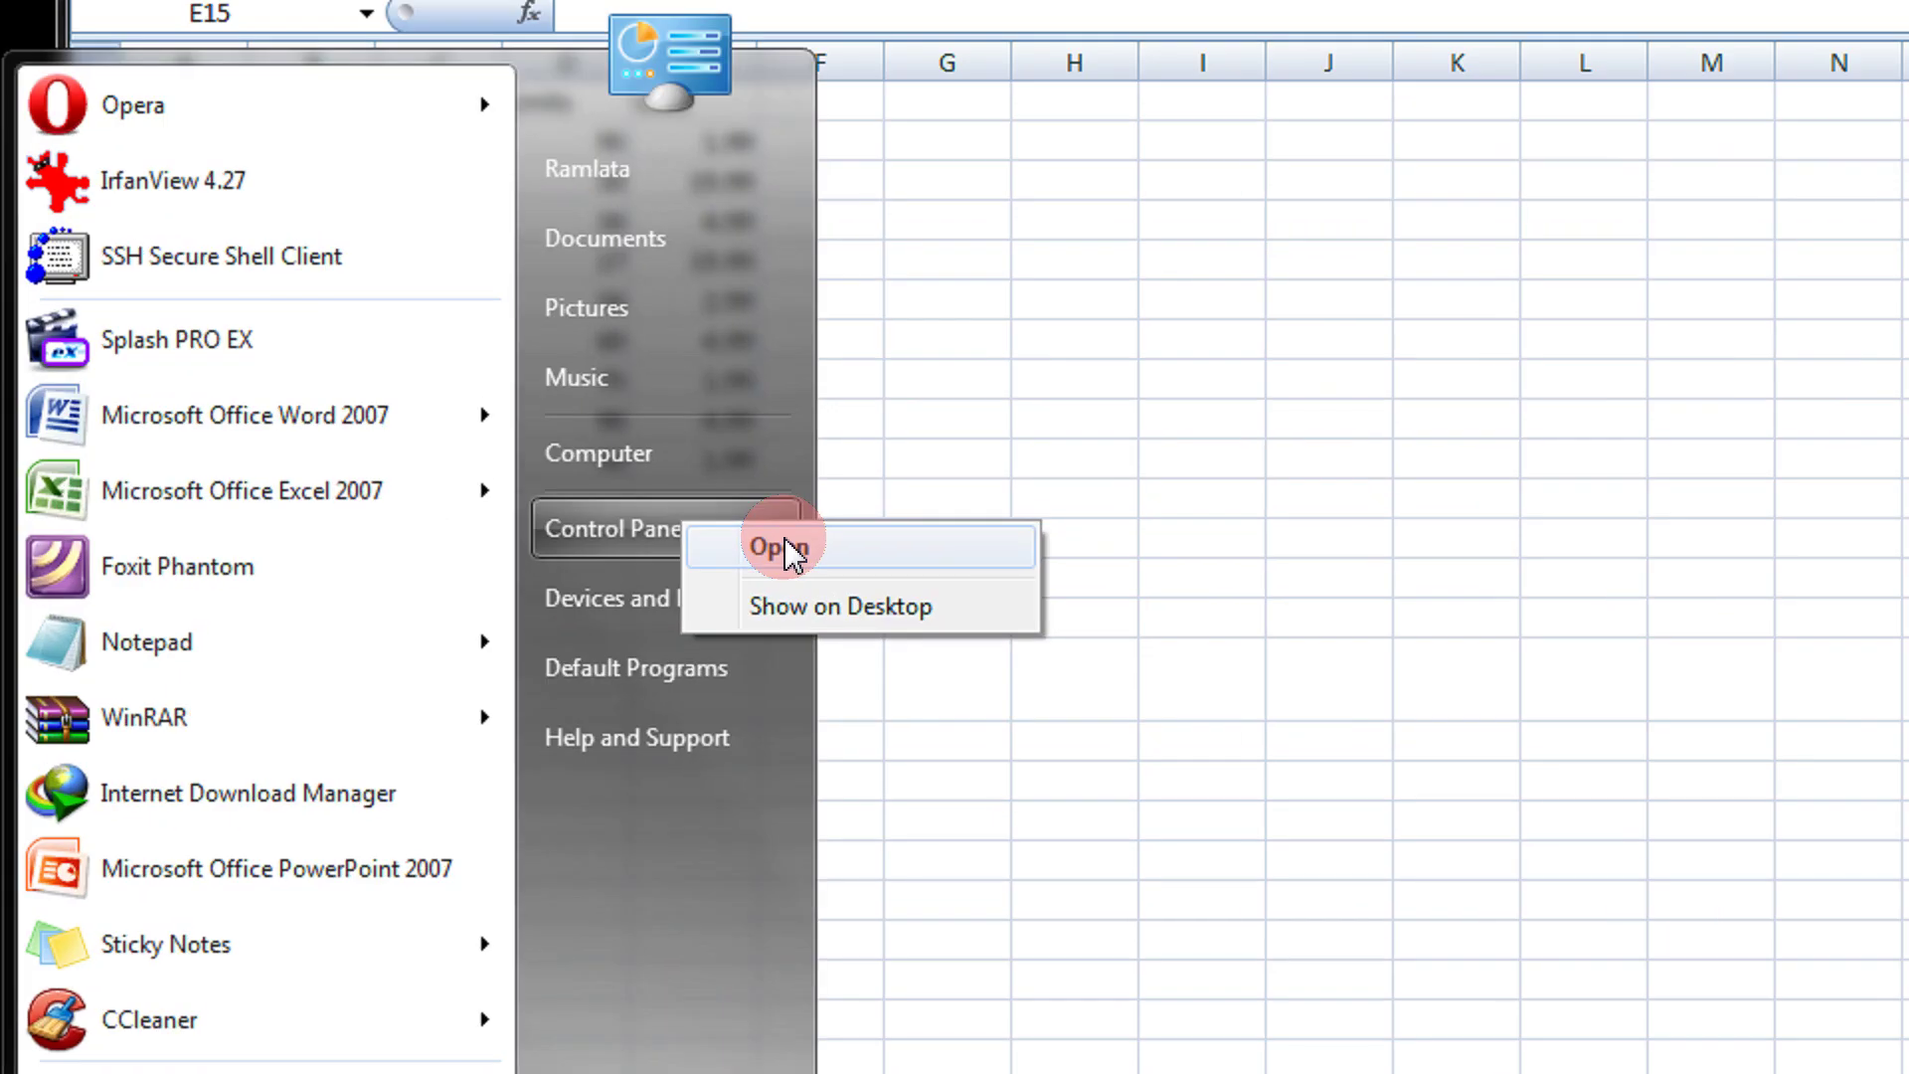
click(793, 553)
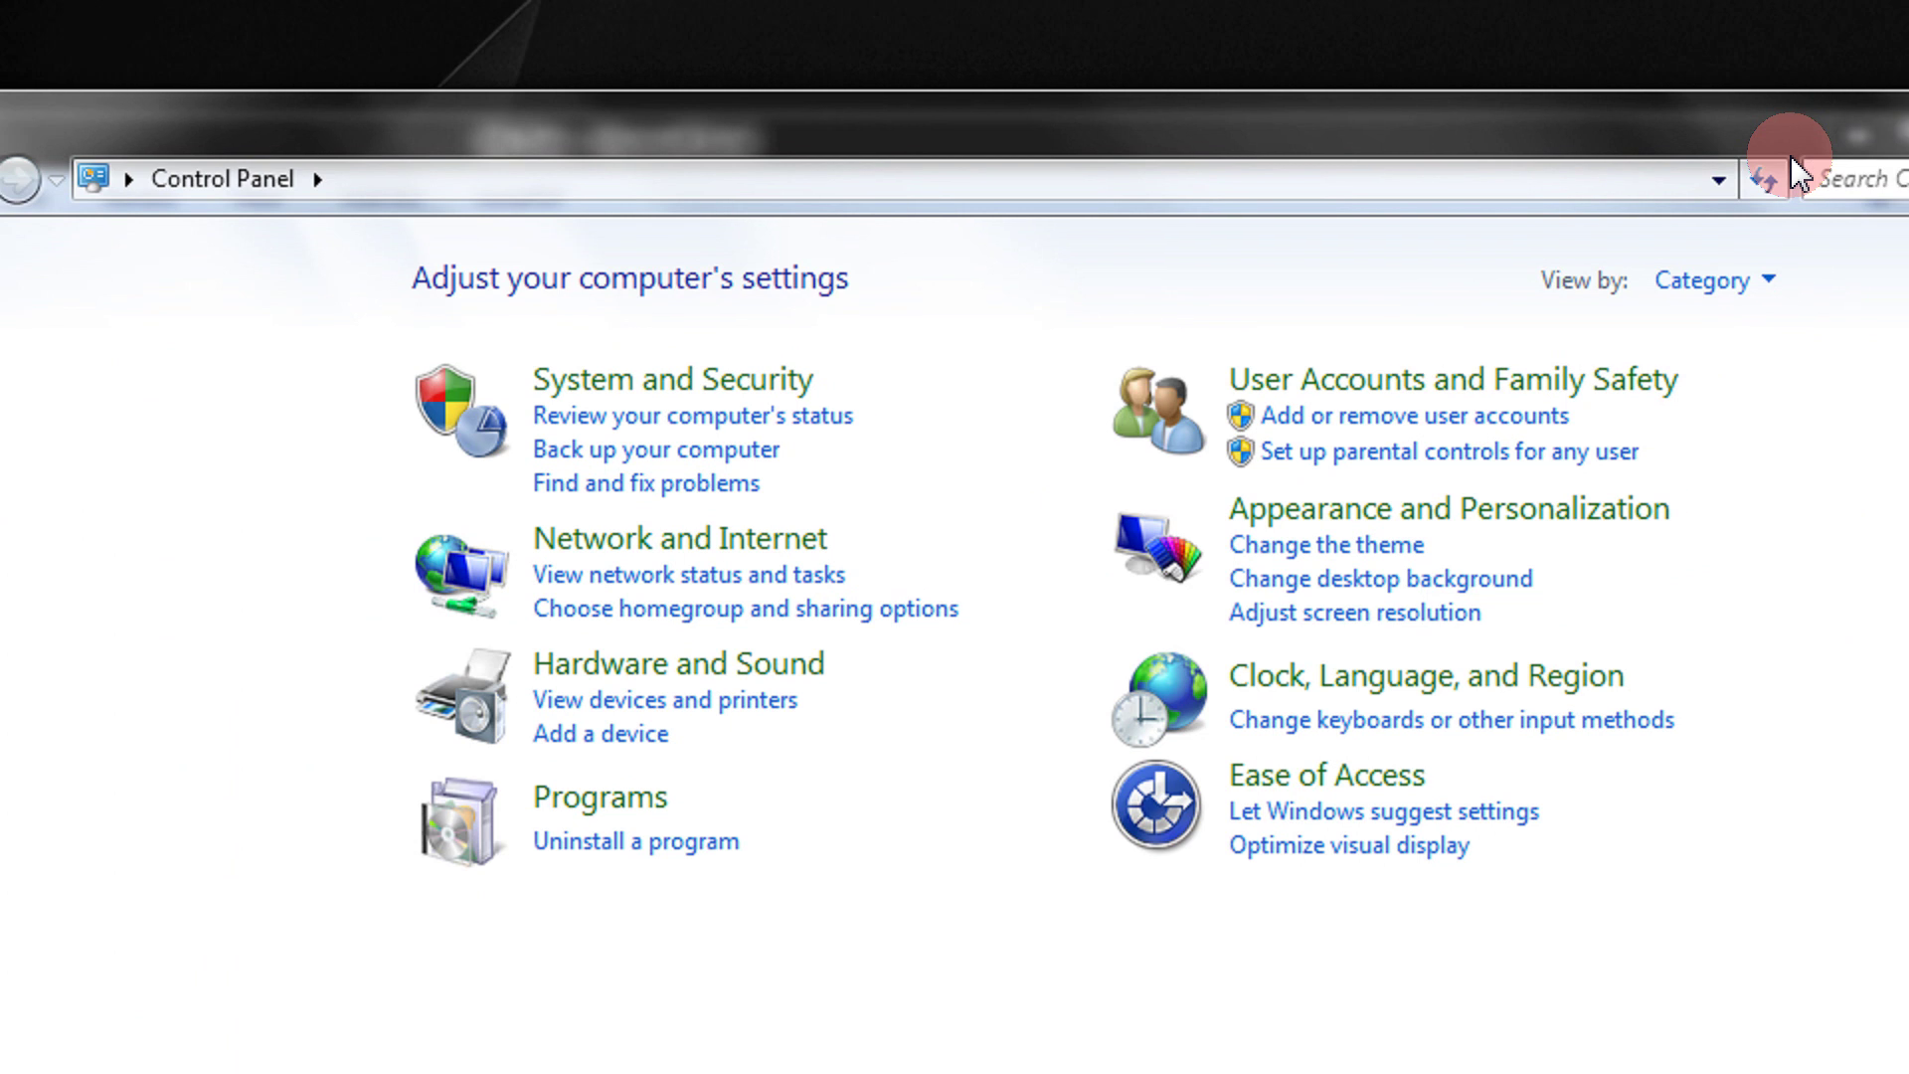
click(1712, 270)
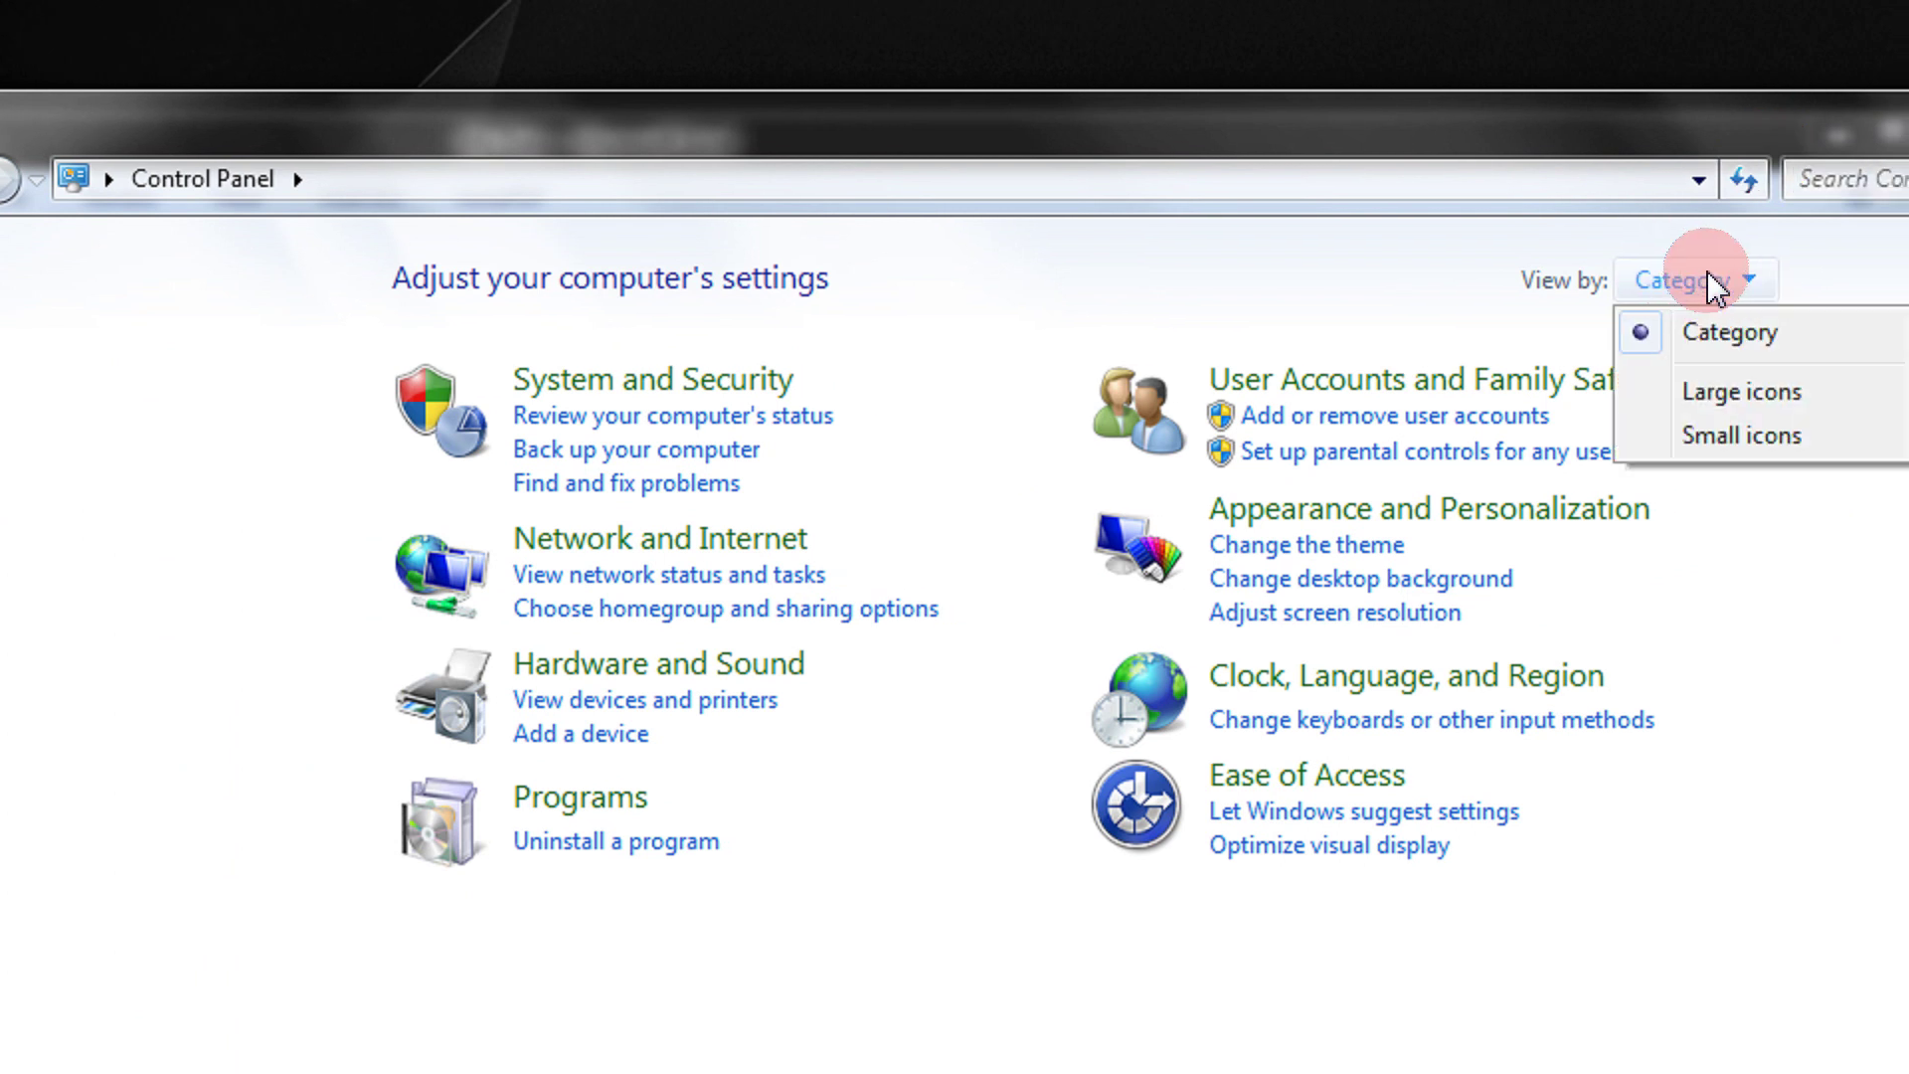
click(1725, 397)
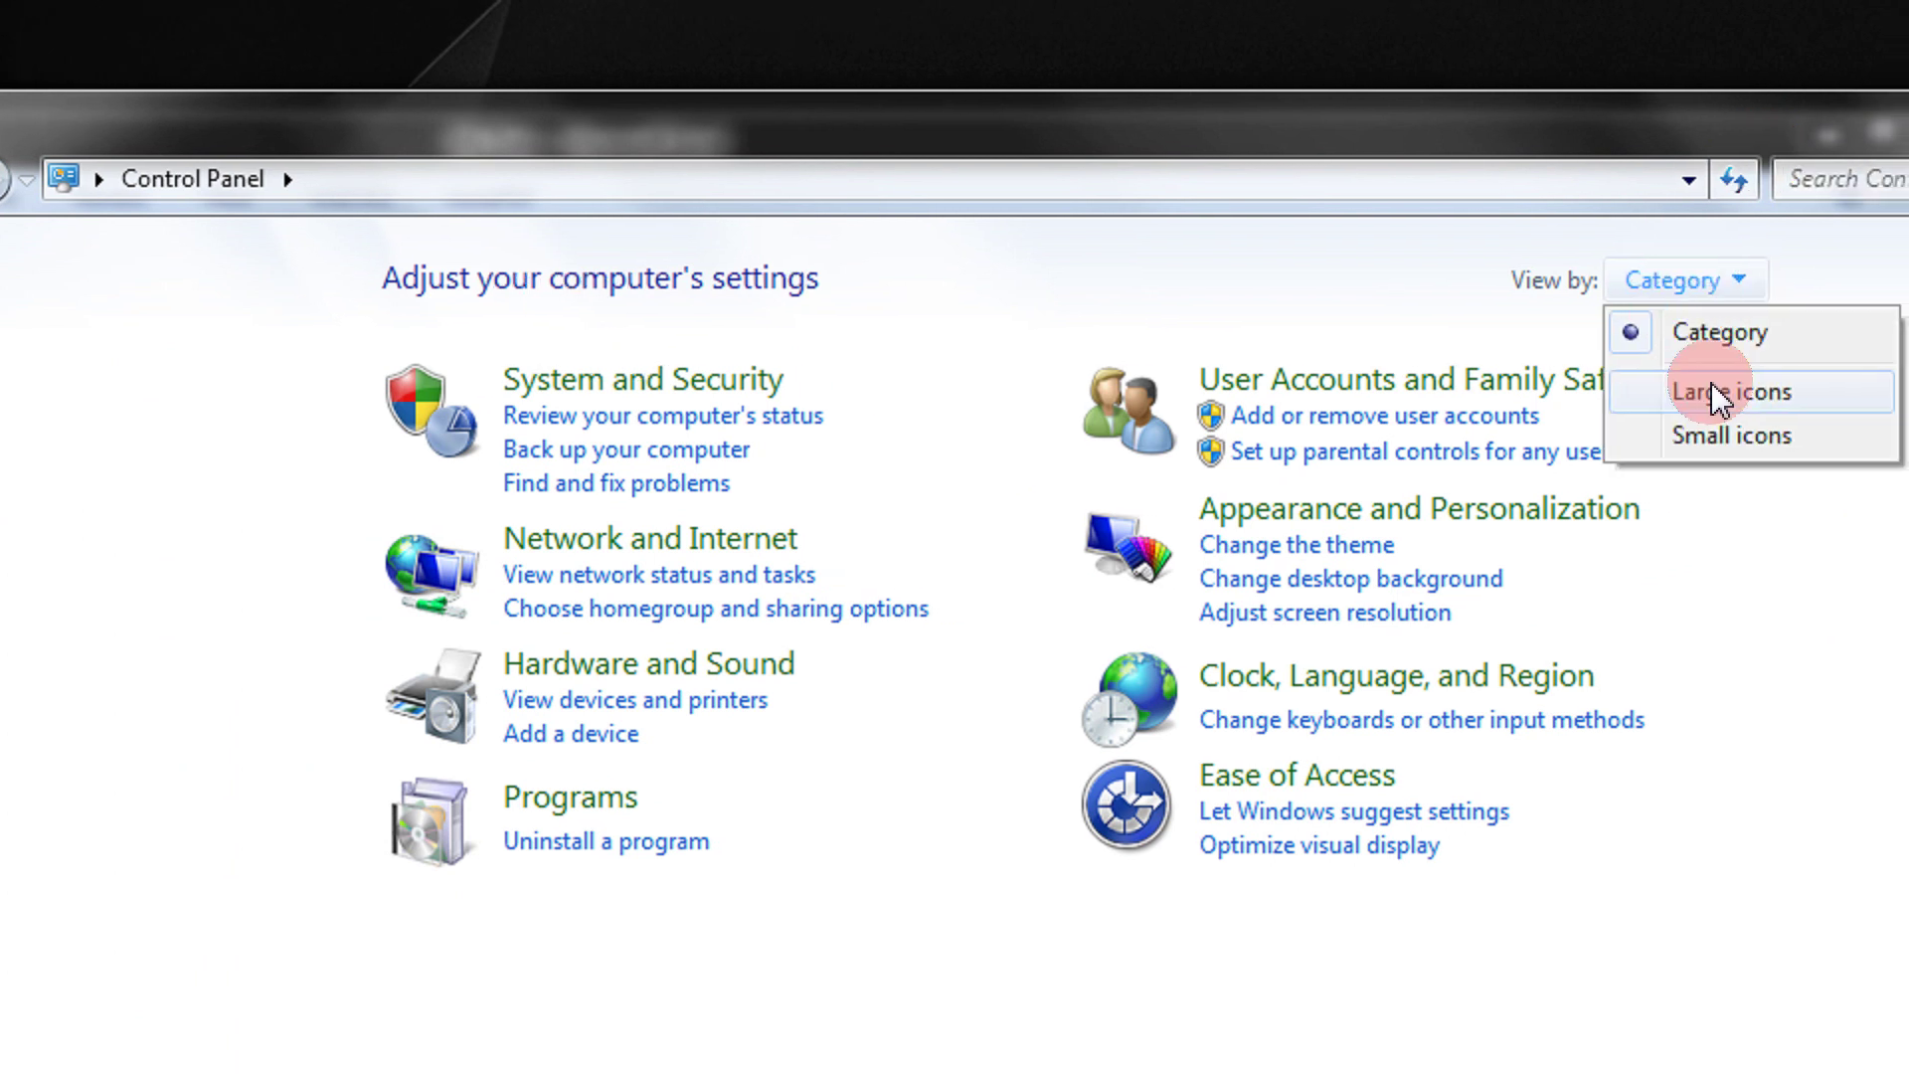
click(1720, 396)
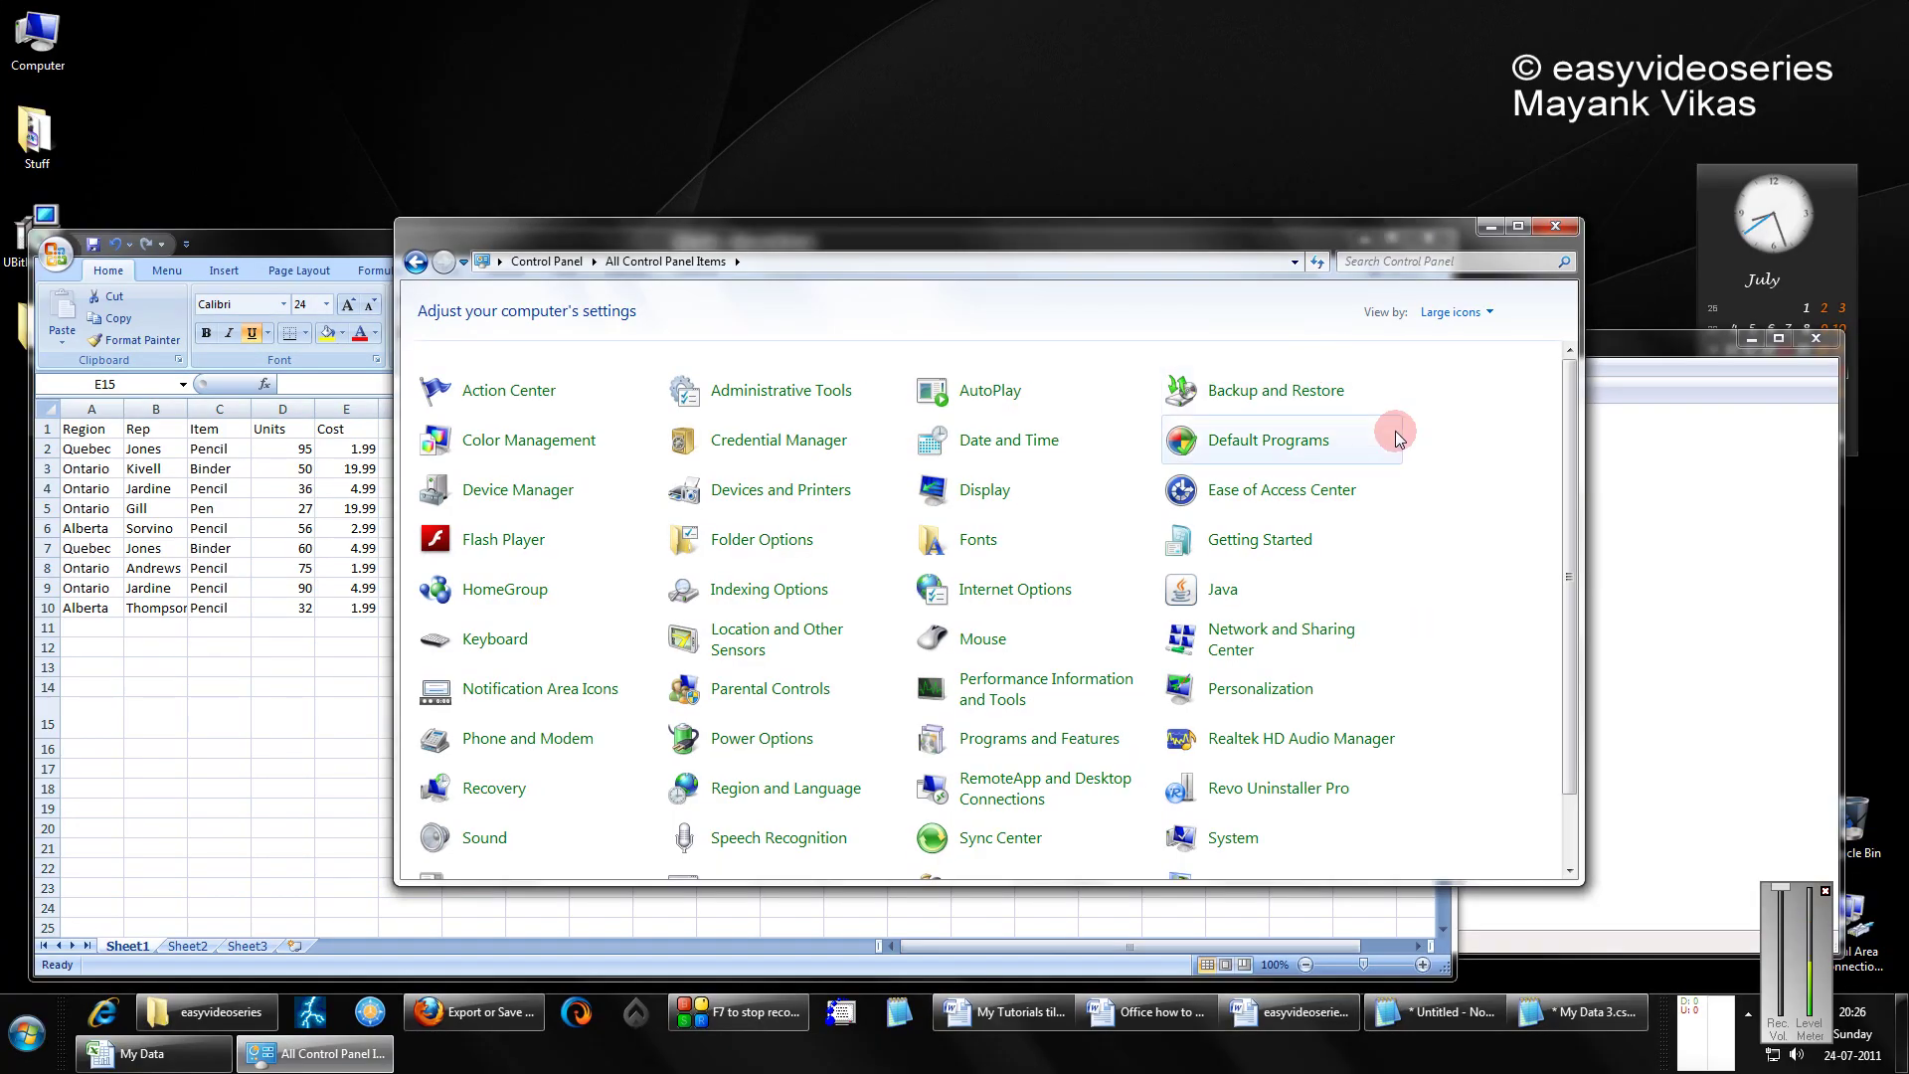
scroll(1212, 553, down, 1)
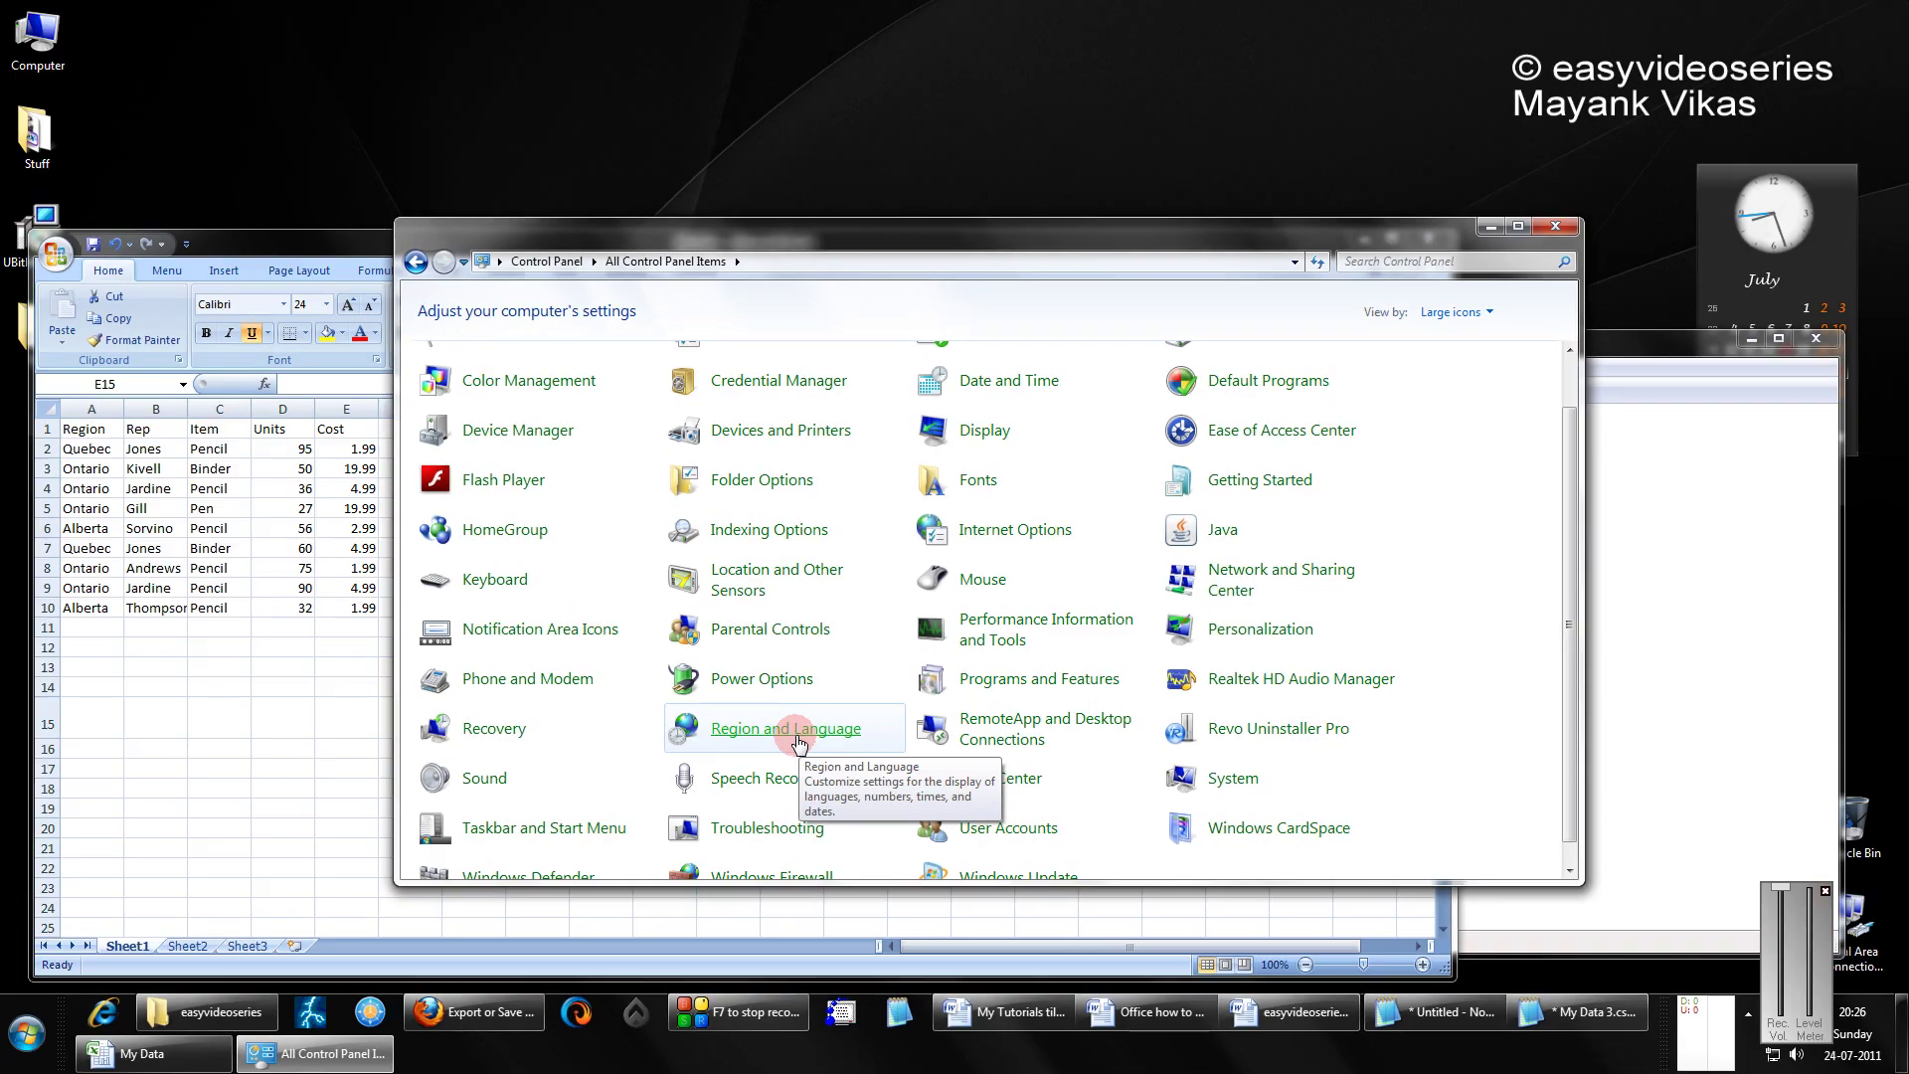
In Region and Language additional settings, replace the comma list separator with a pipe.
click(798, 741)
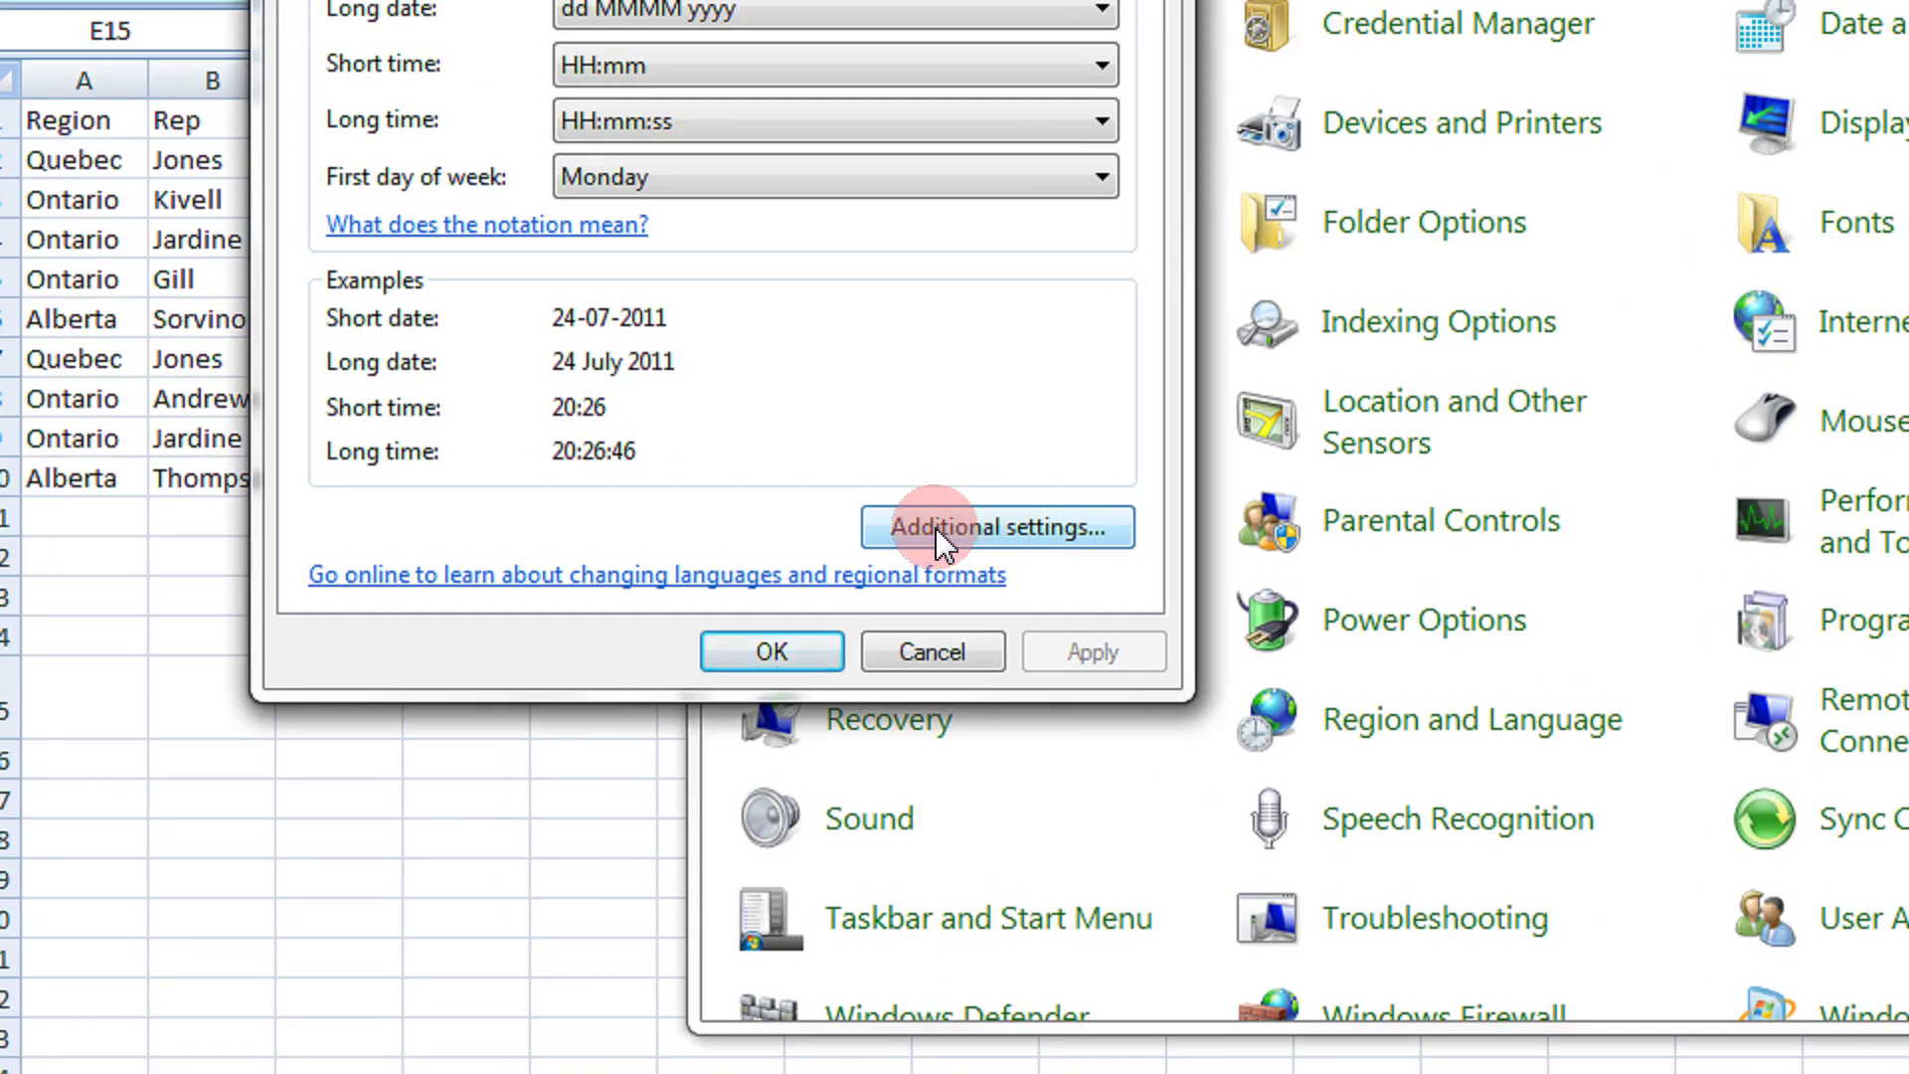
click(1000, 523)
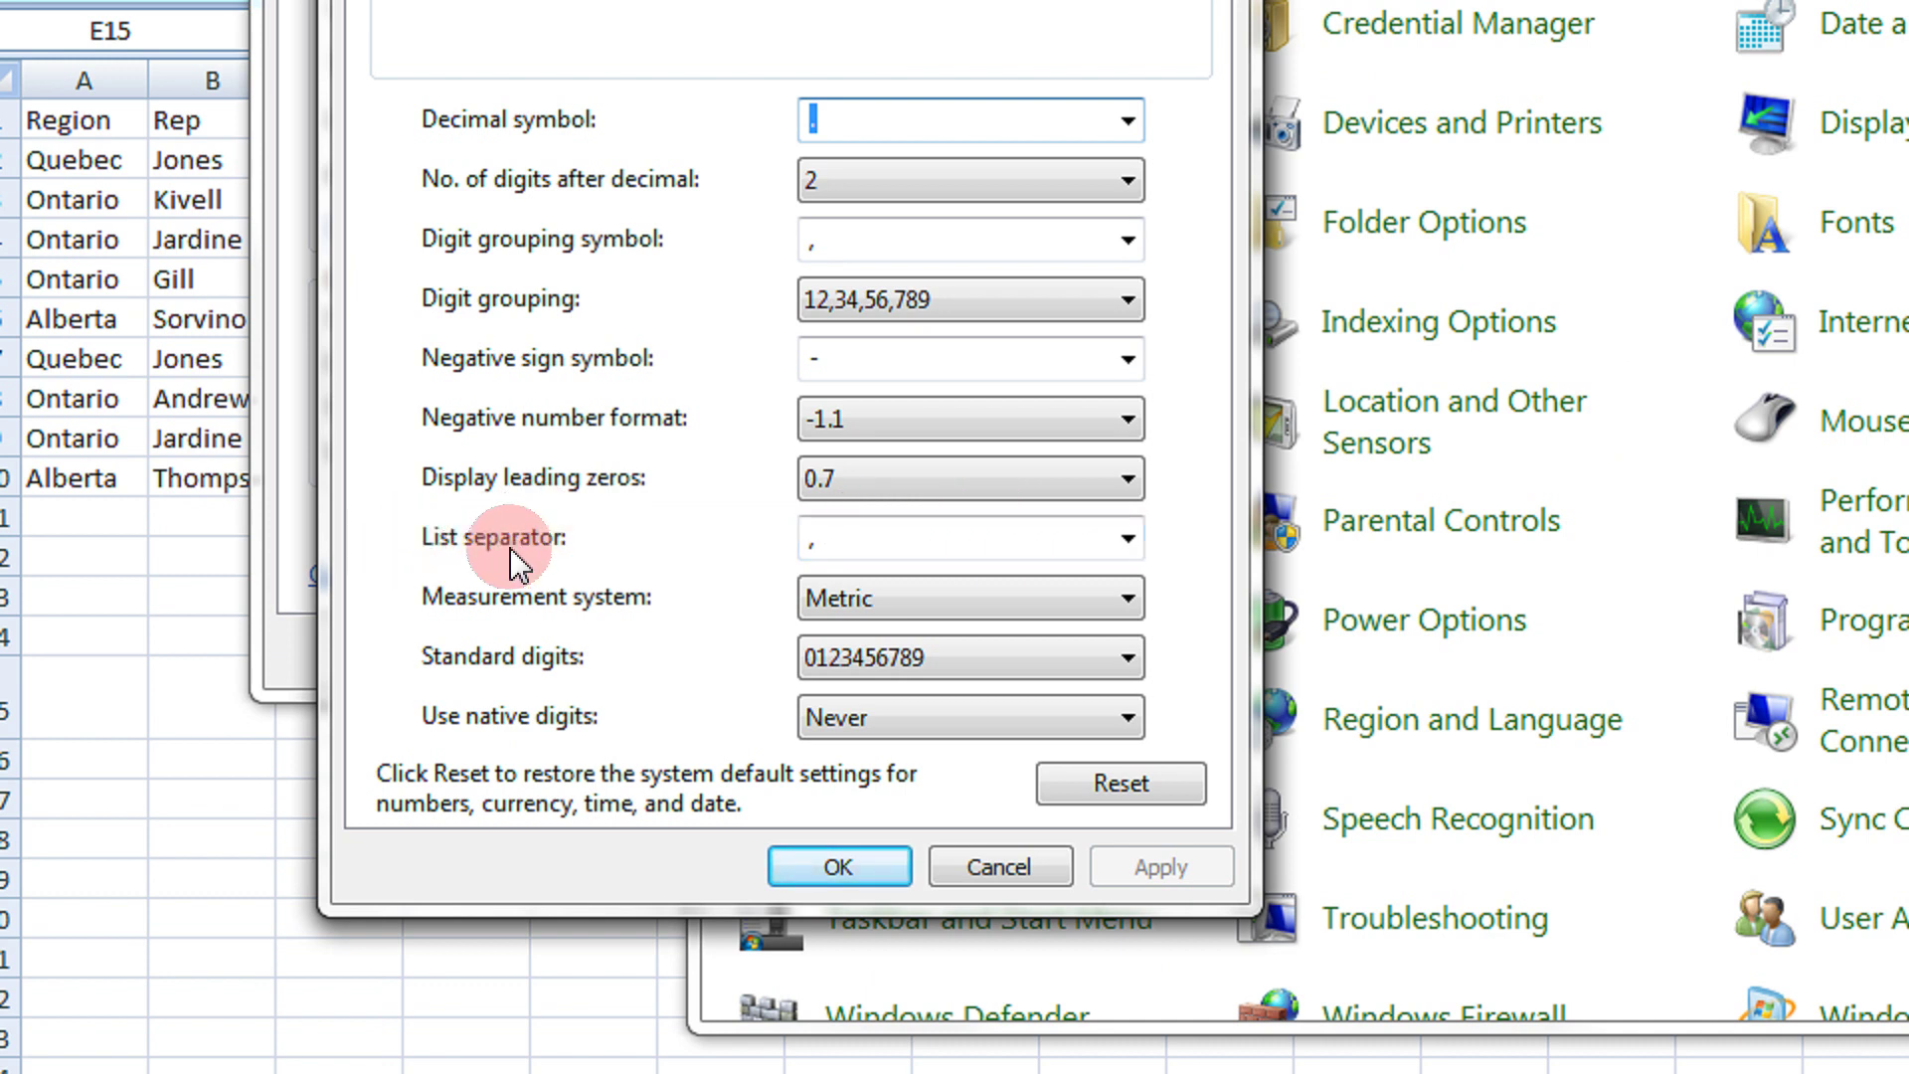
click(831, 550)
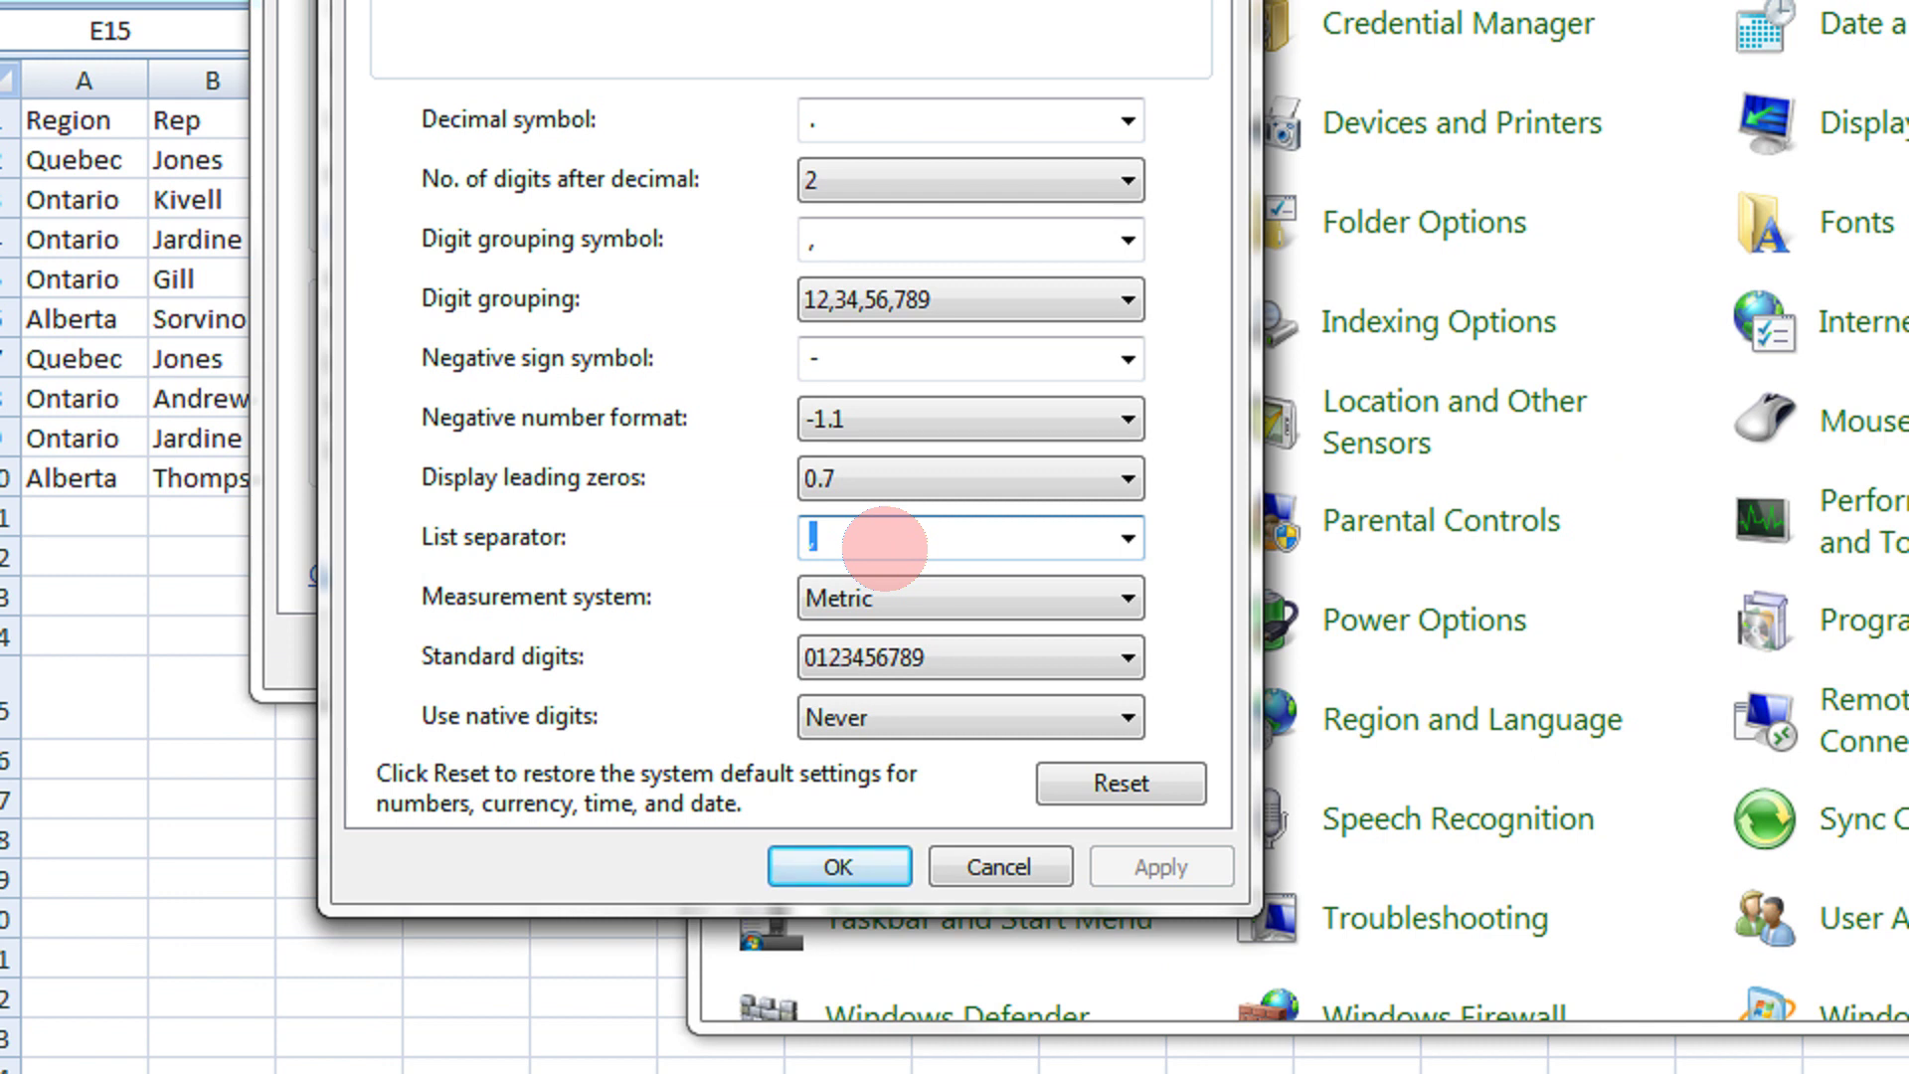
key(BackSpace)
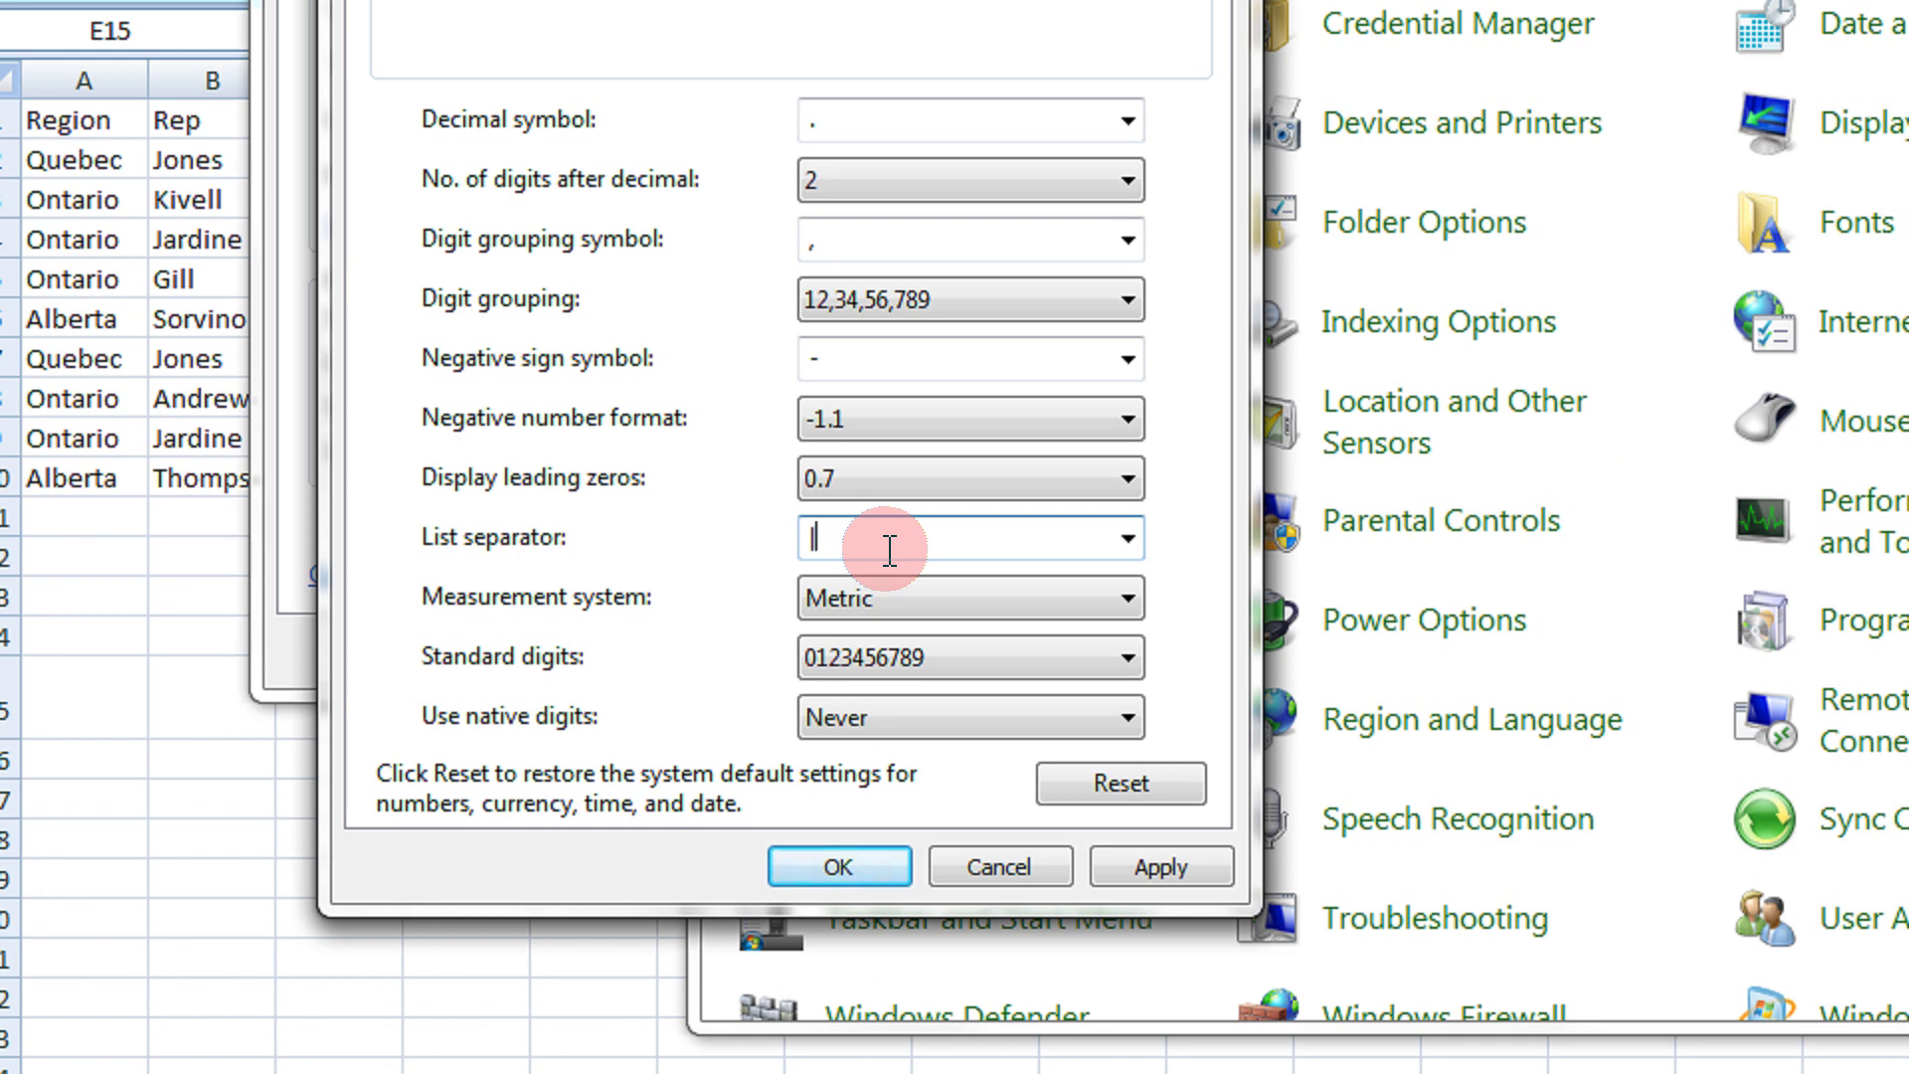
click(831, 875)
Confirm the region settings, close Control Panel, and return to the Excel workbook.
click(782, 641)
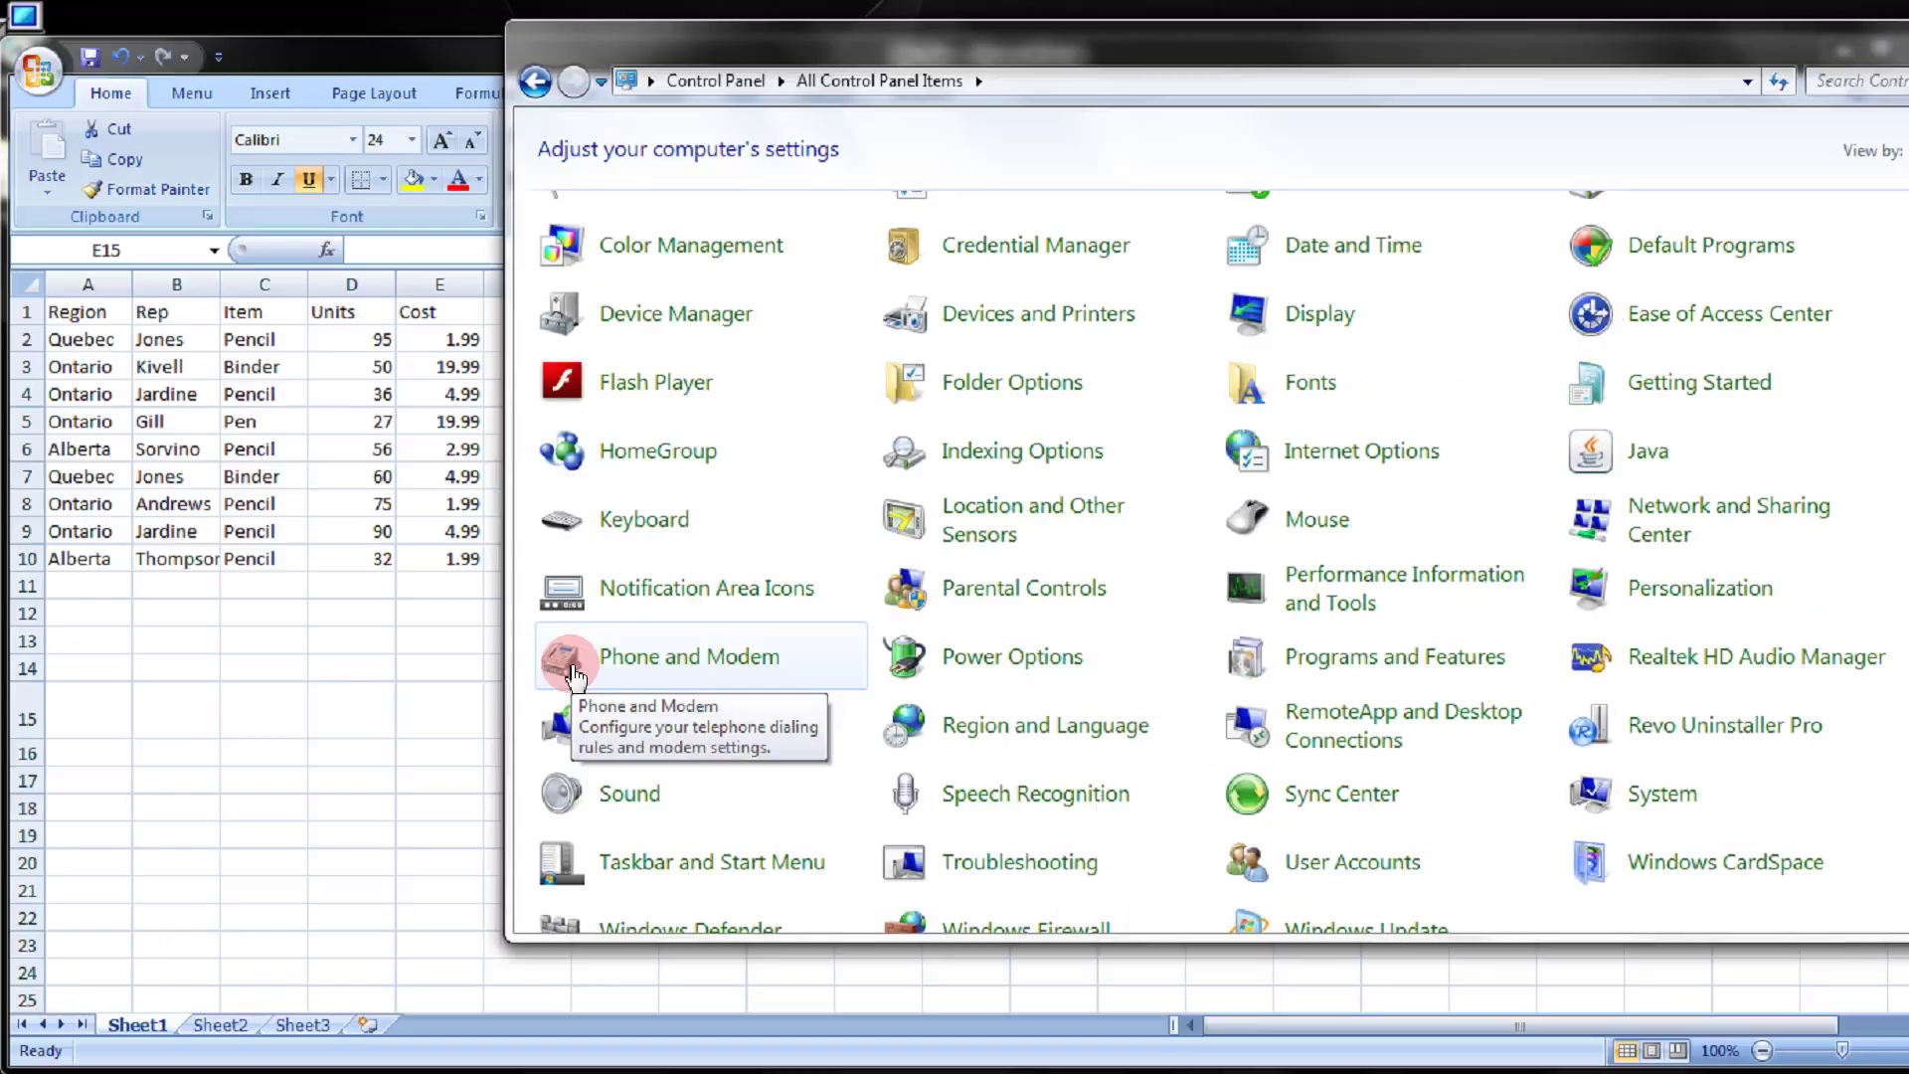
click(1564, 228)
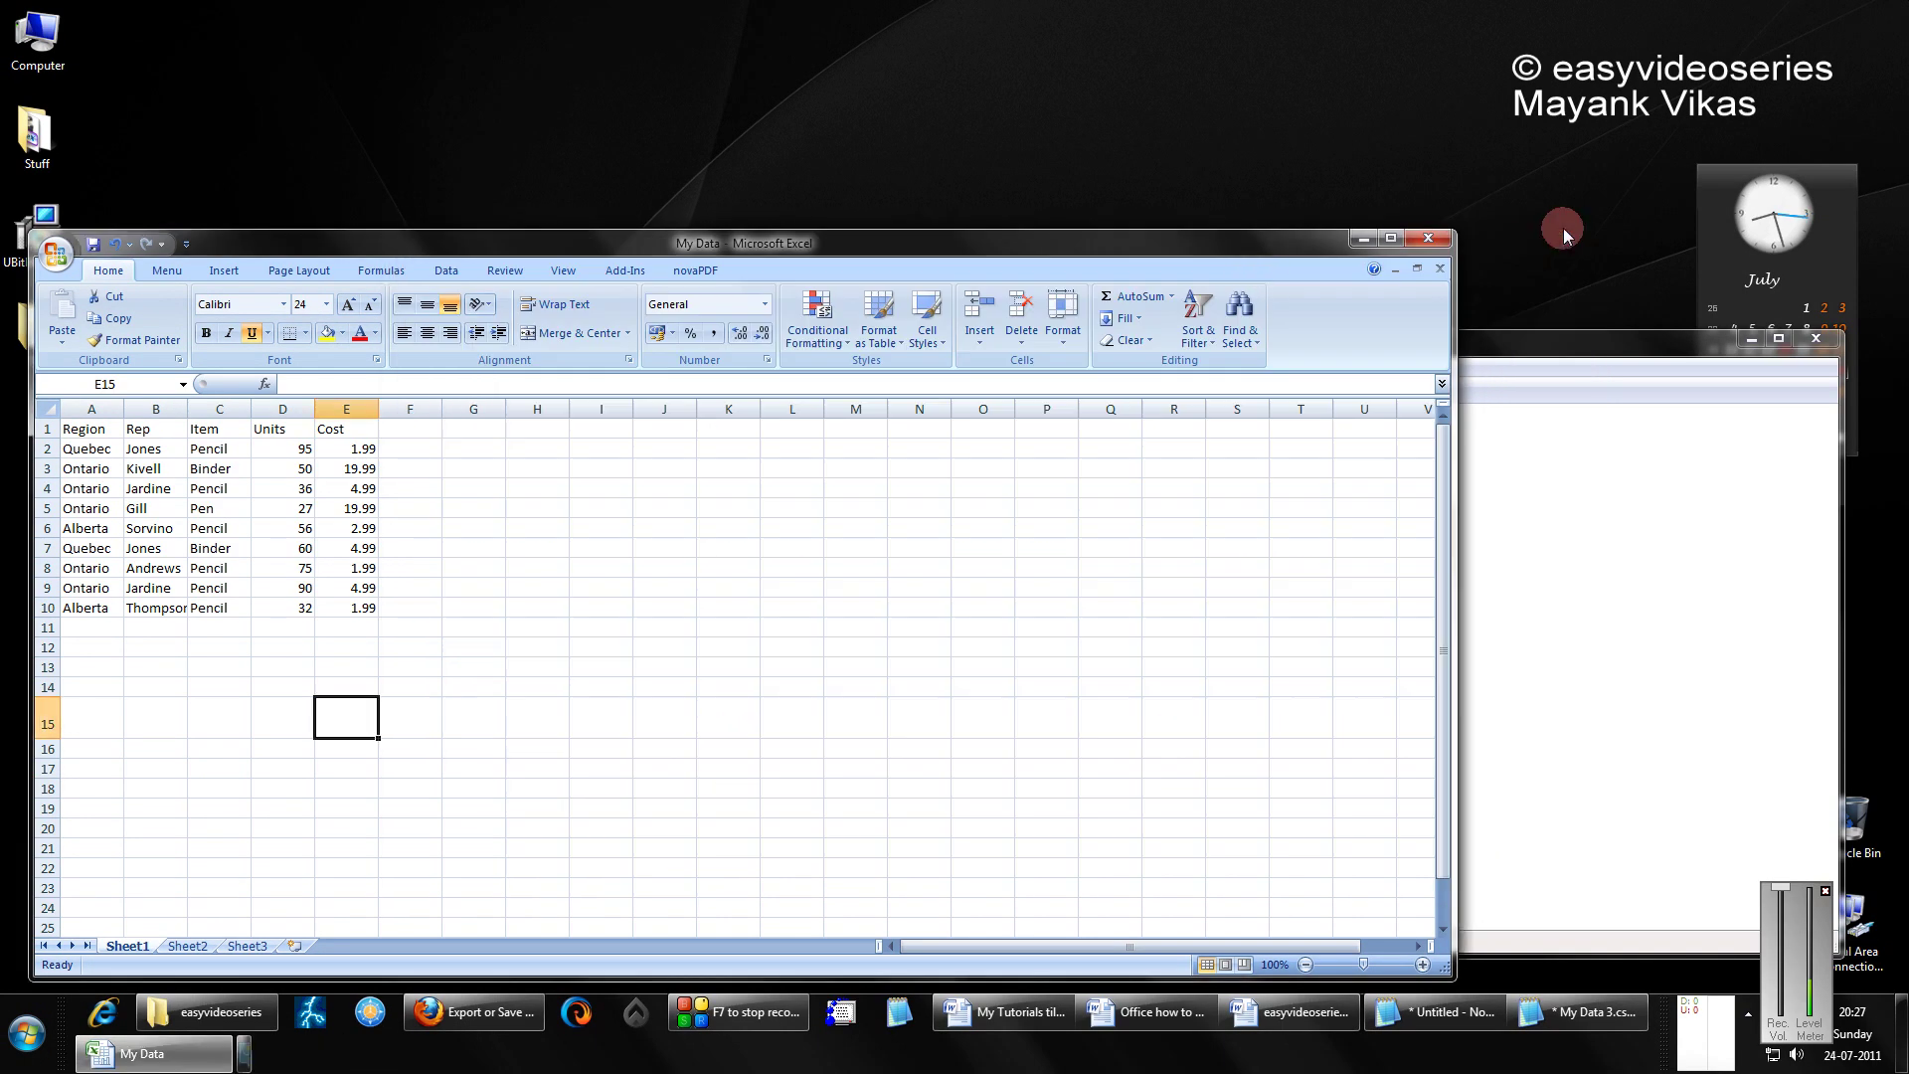
click(366, 627)
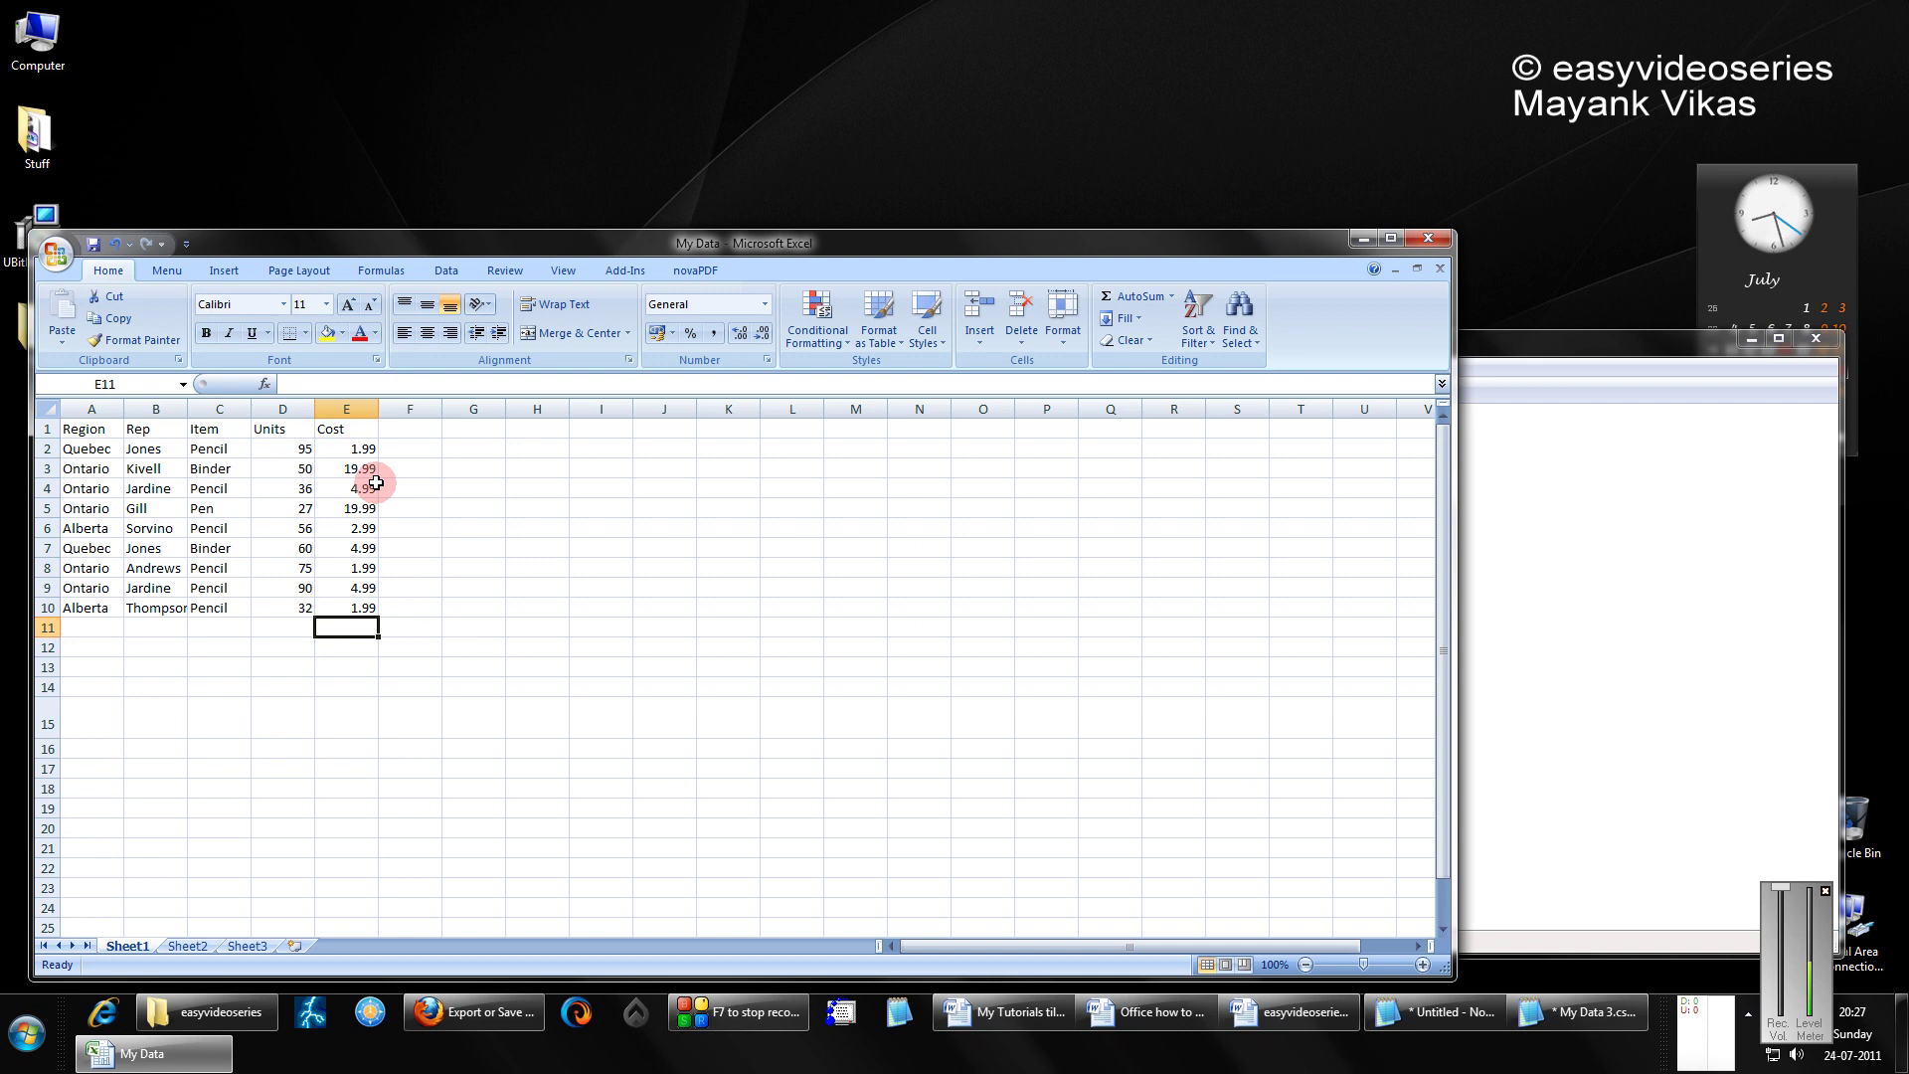
click(1536, 509)
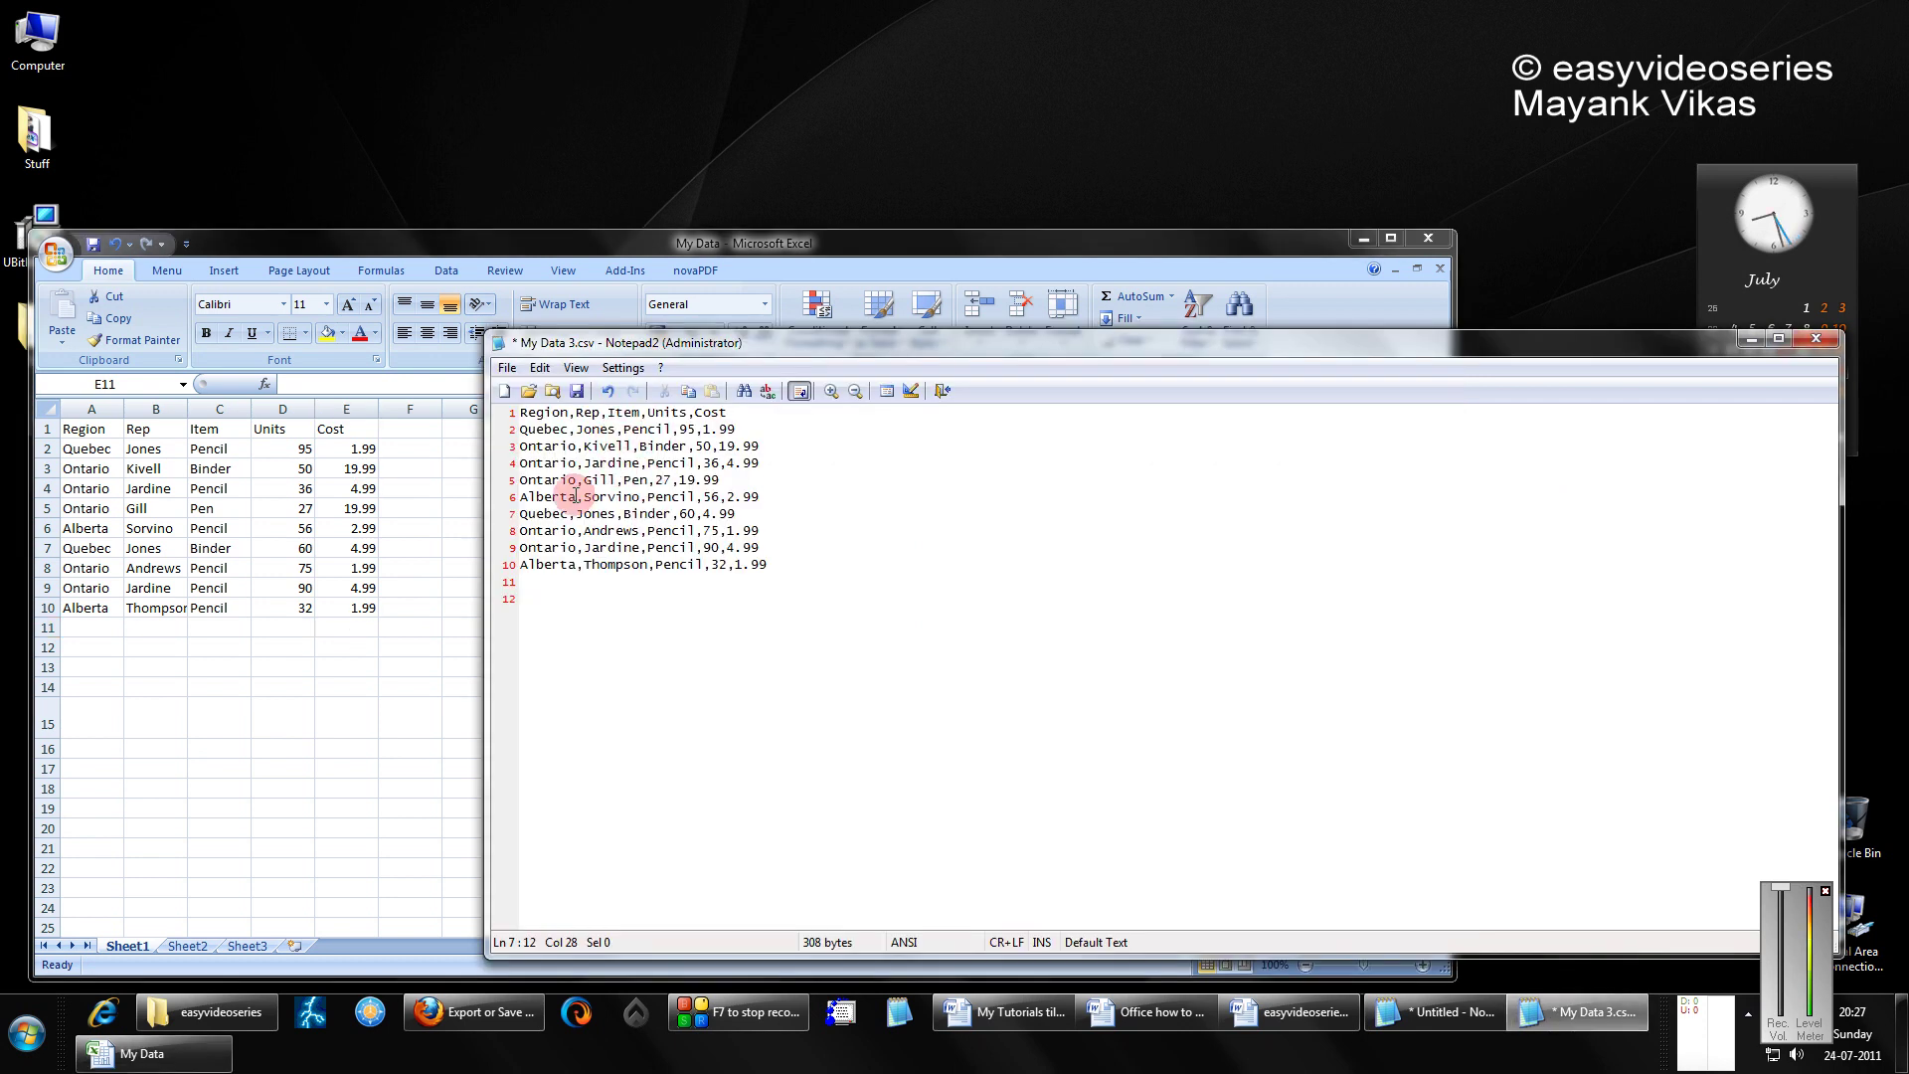
click(363, 630)
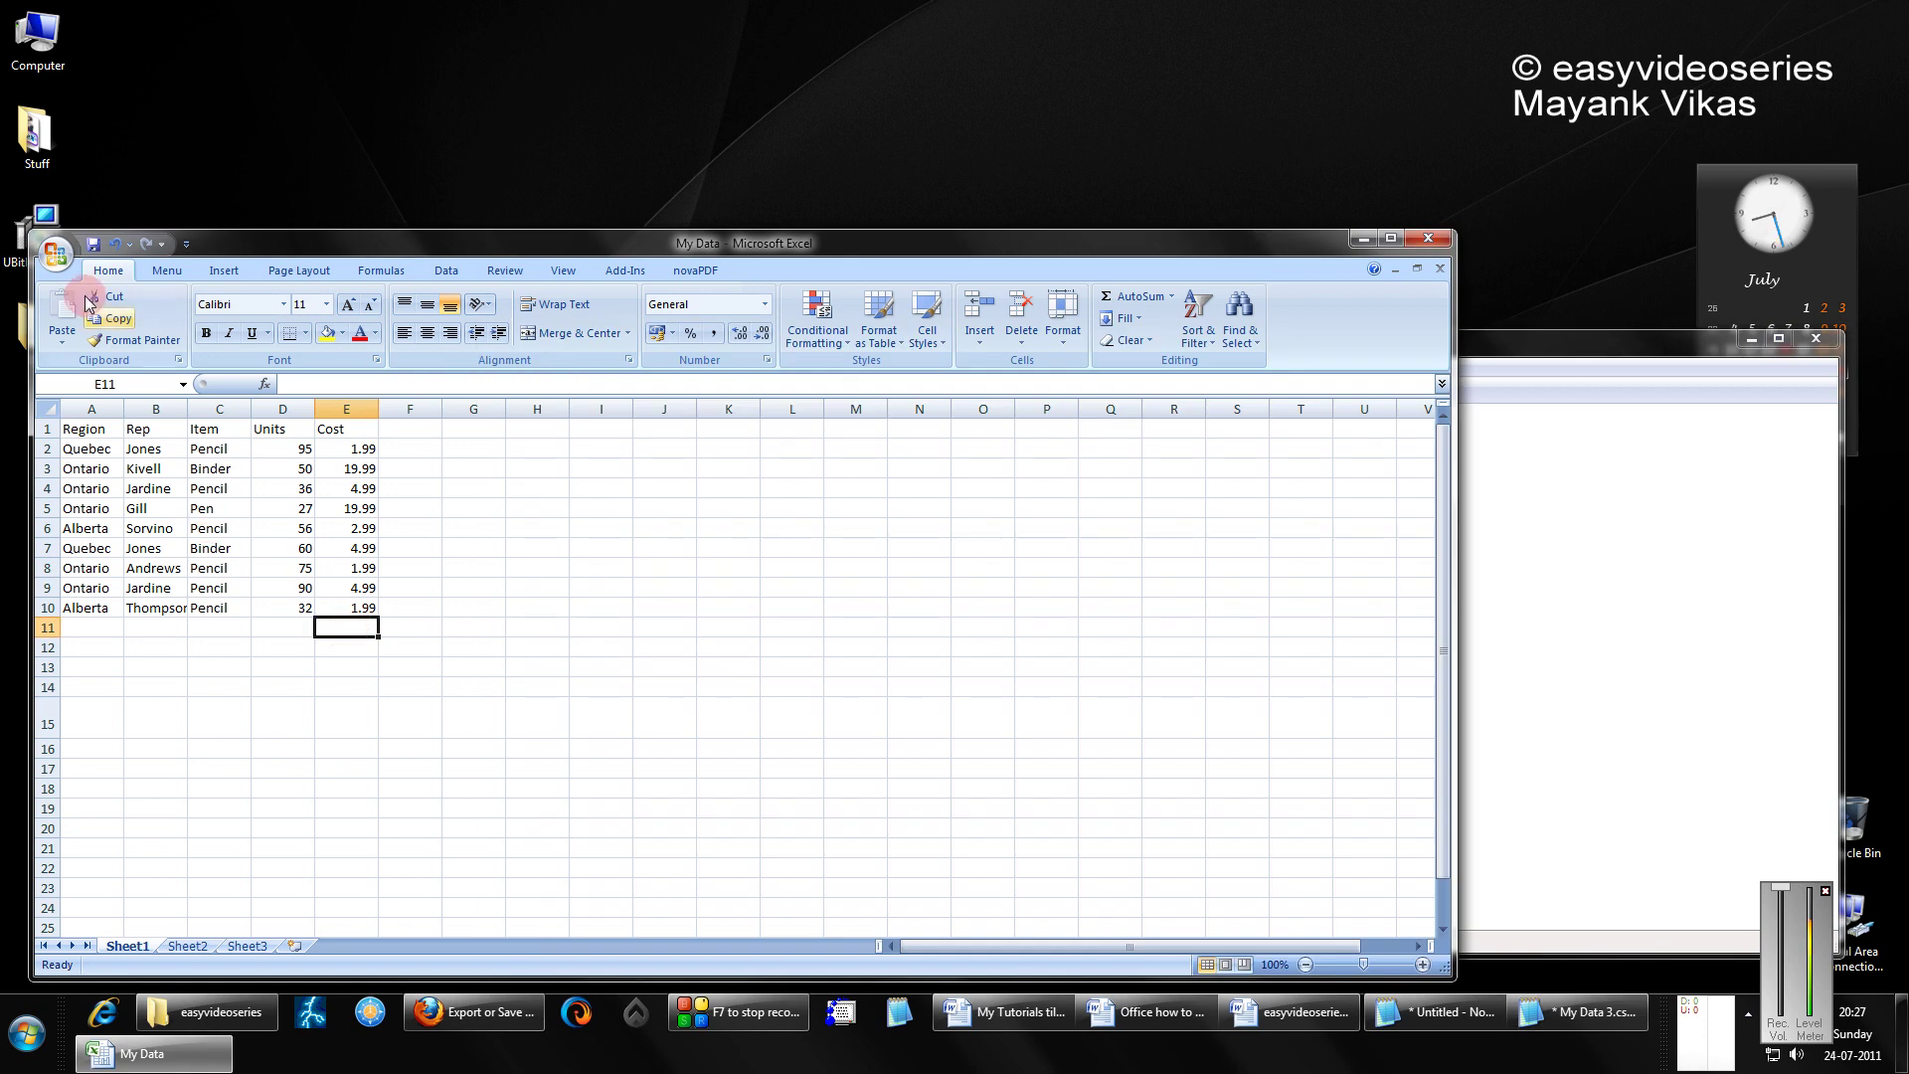
Save the active sheet as CSV (Comma delimited) named My Data 4, accepting the warnings.
click(56, 254)
mouse_move(179, 539)
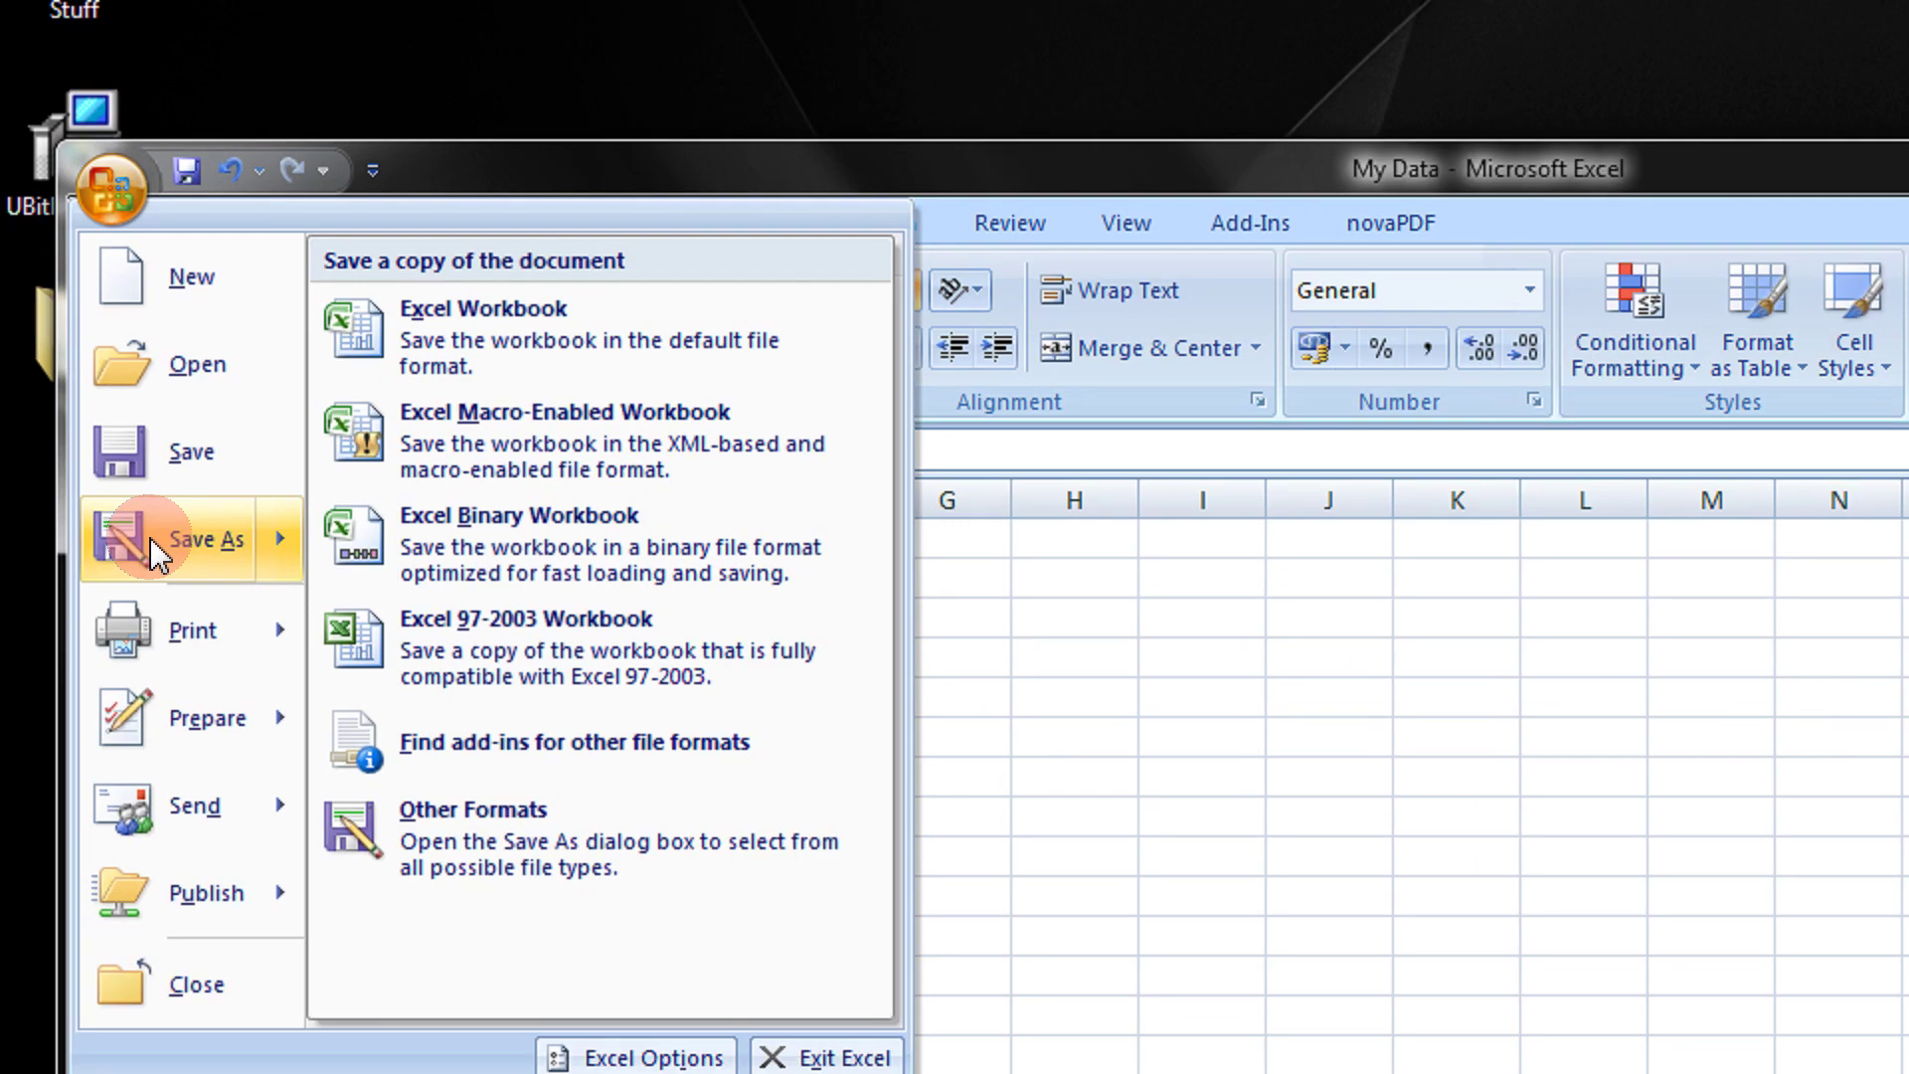
click(76, 430)
click(509, 934)
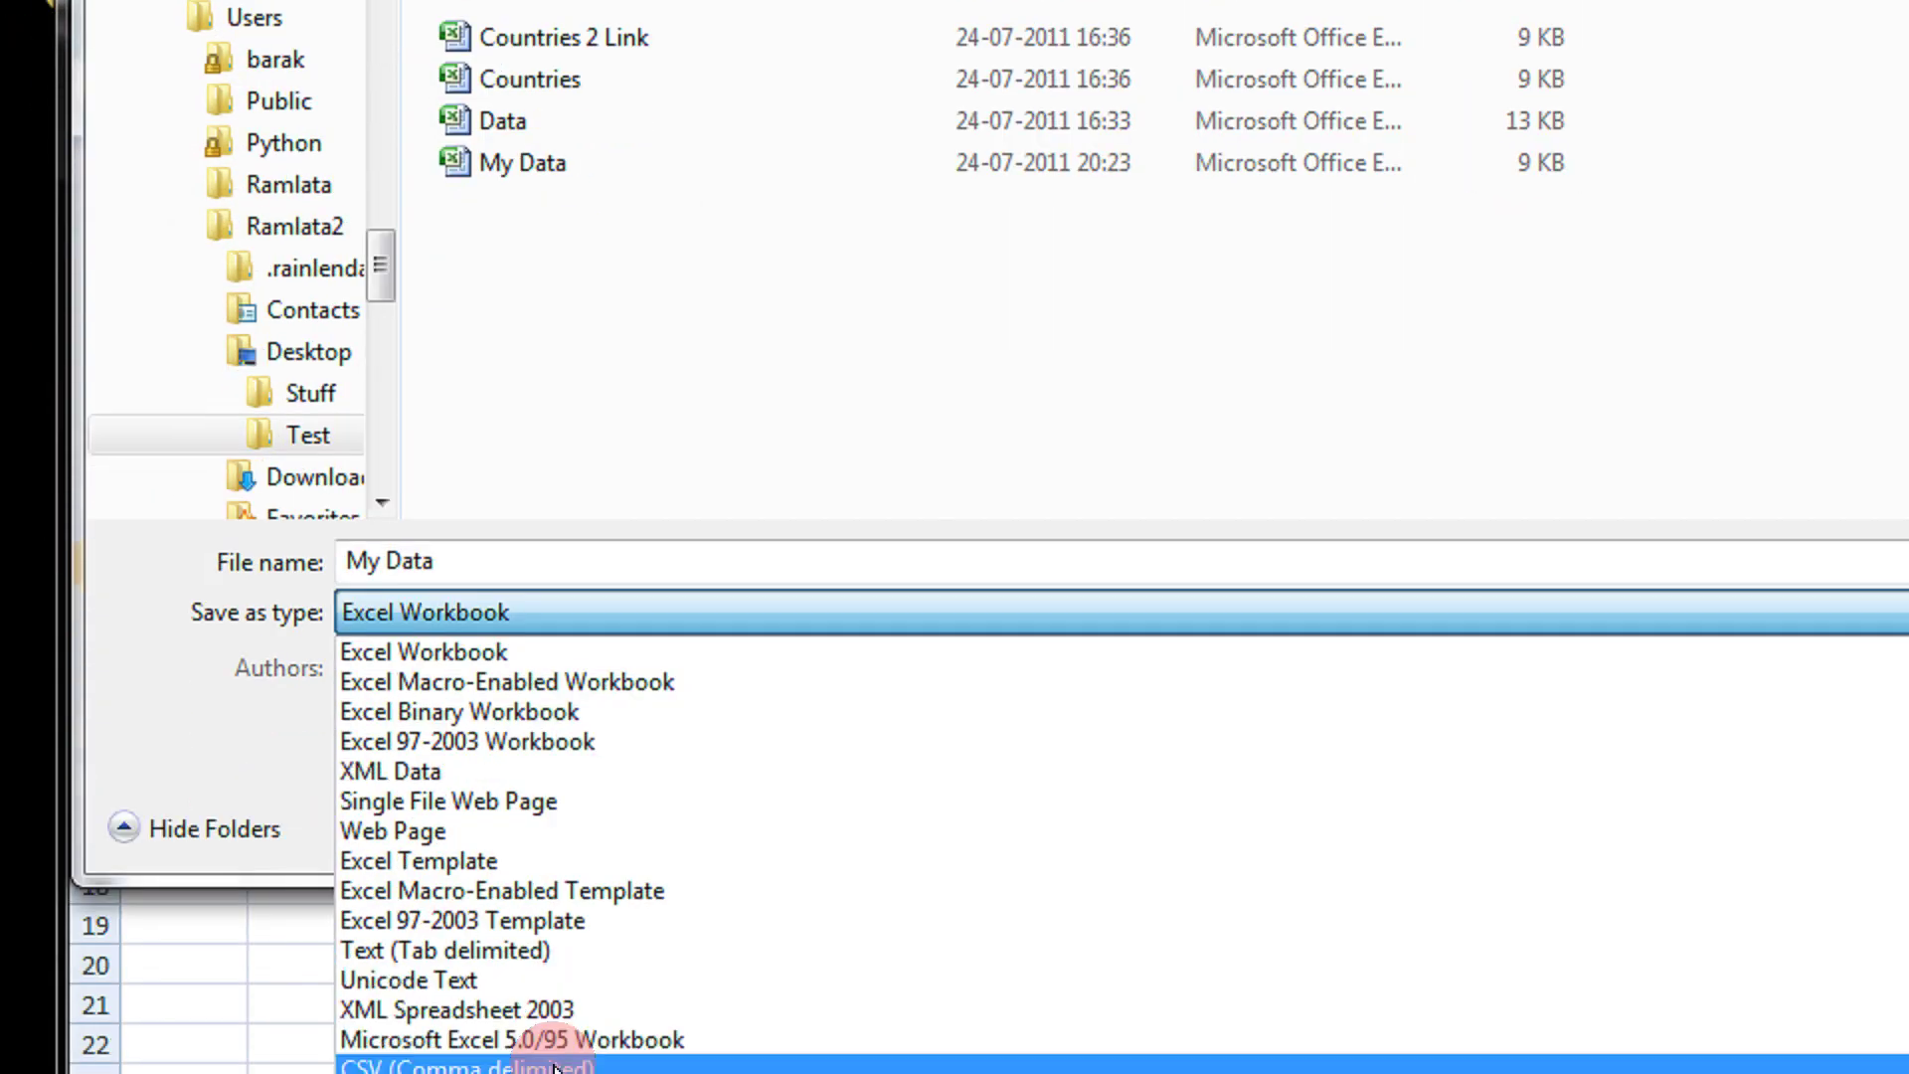
click(559, 1039)
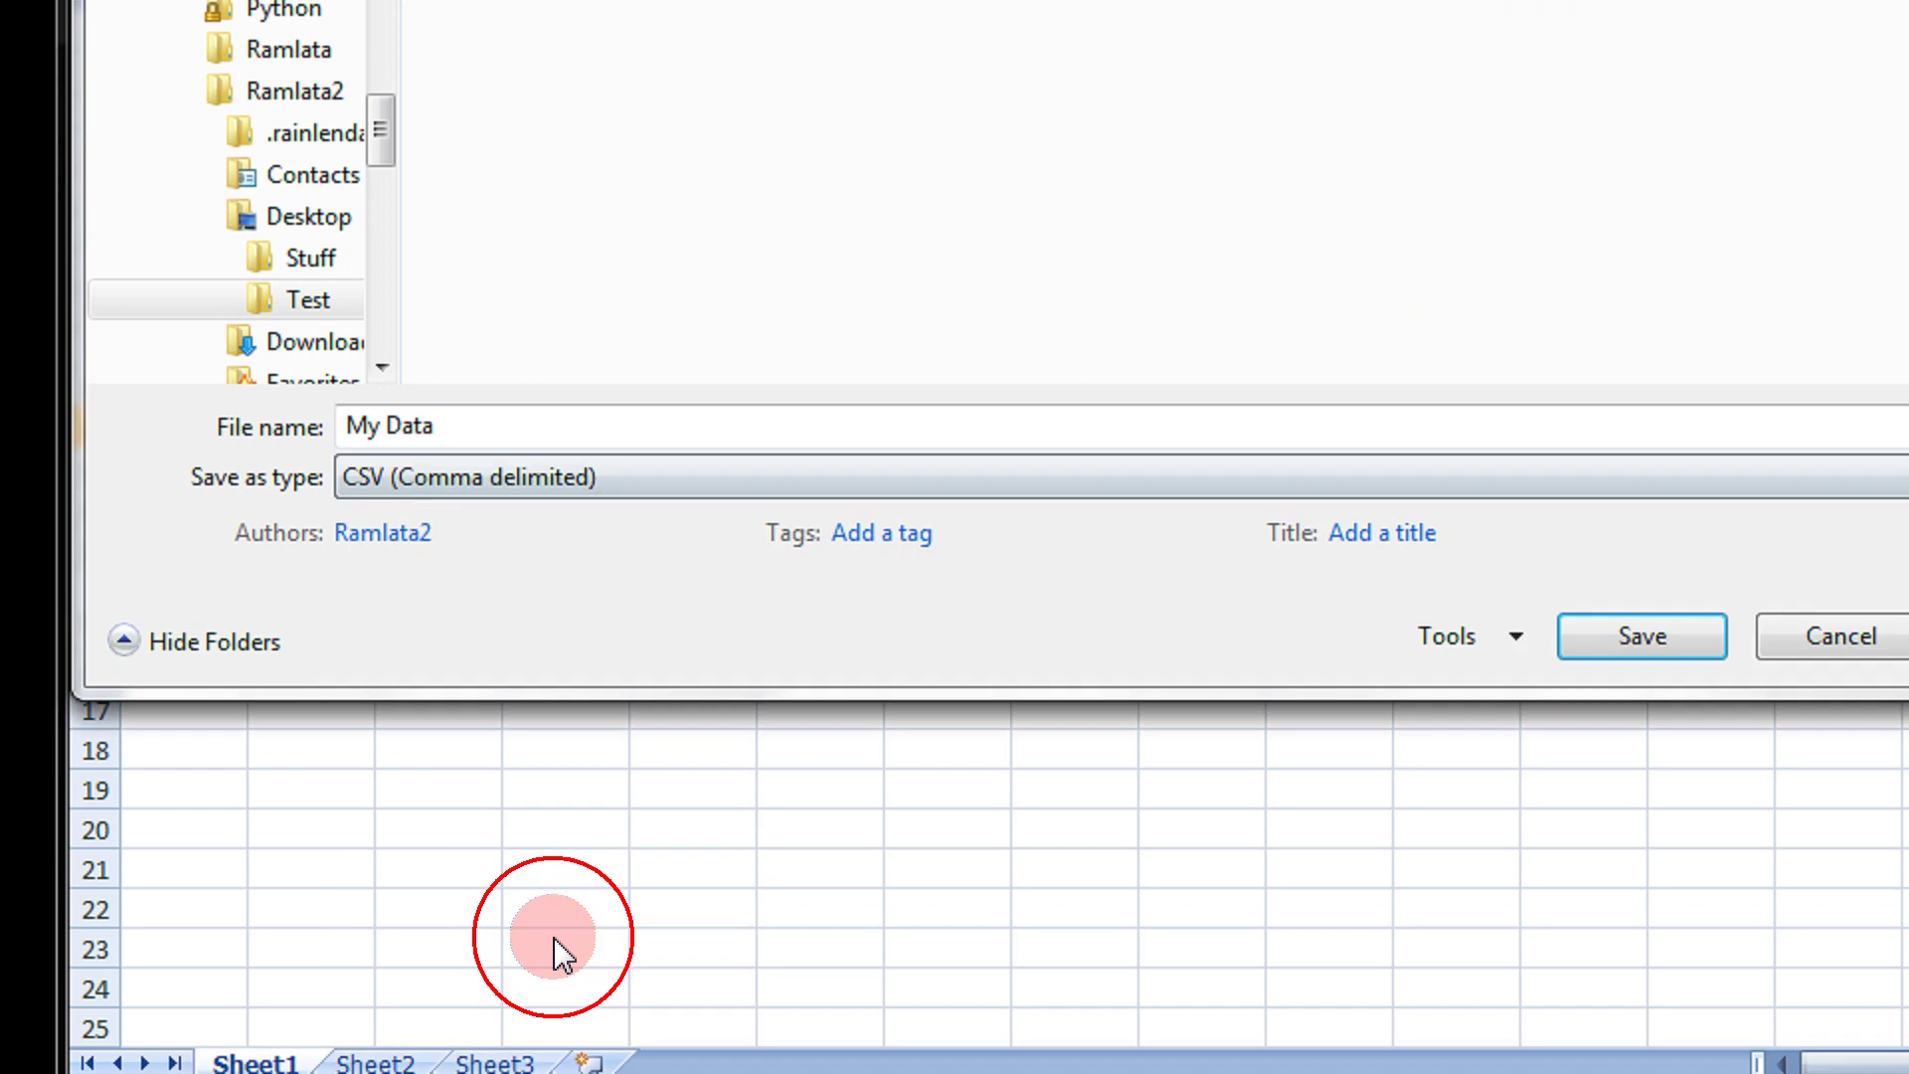
click(584, 414)
click(690, 421)
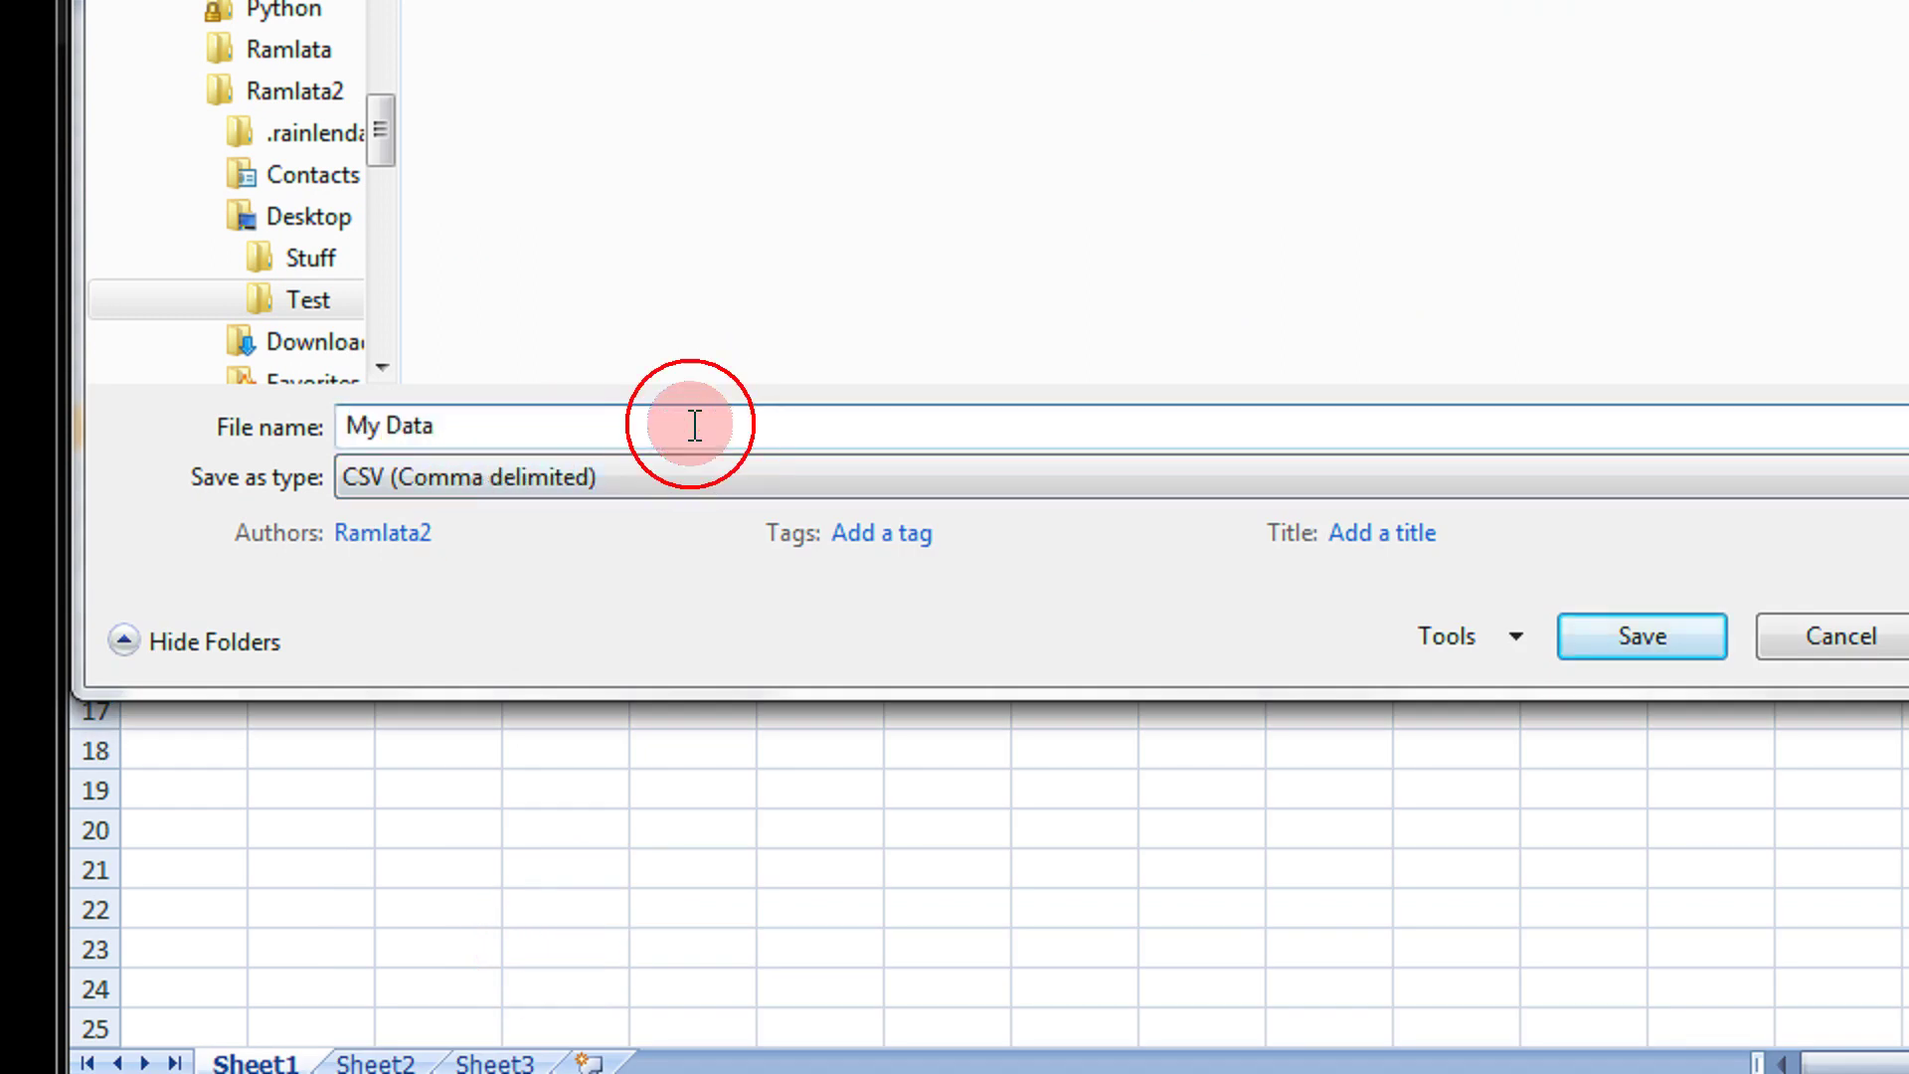
text( 4)
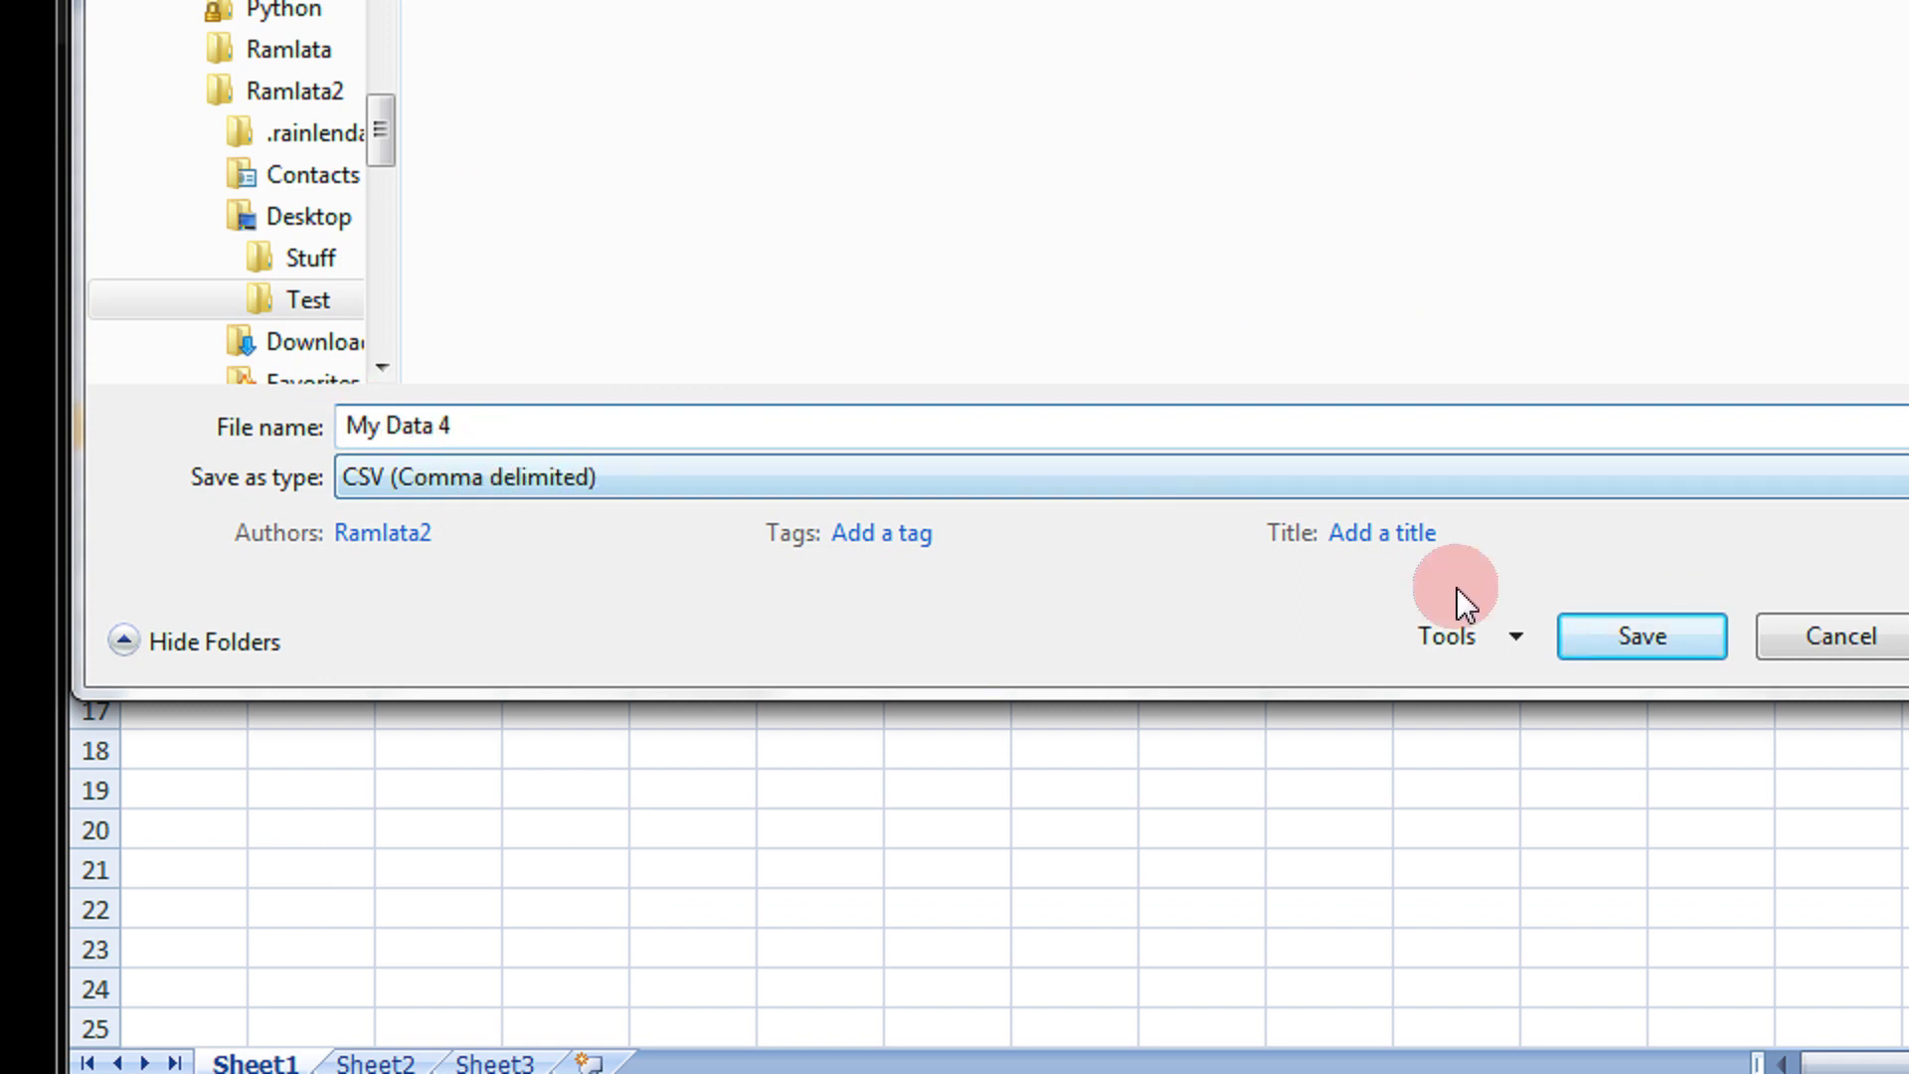
click(1684, 645)
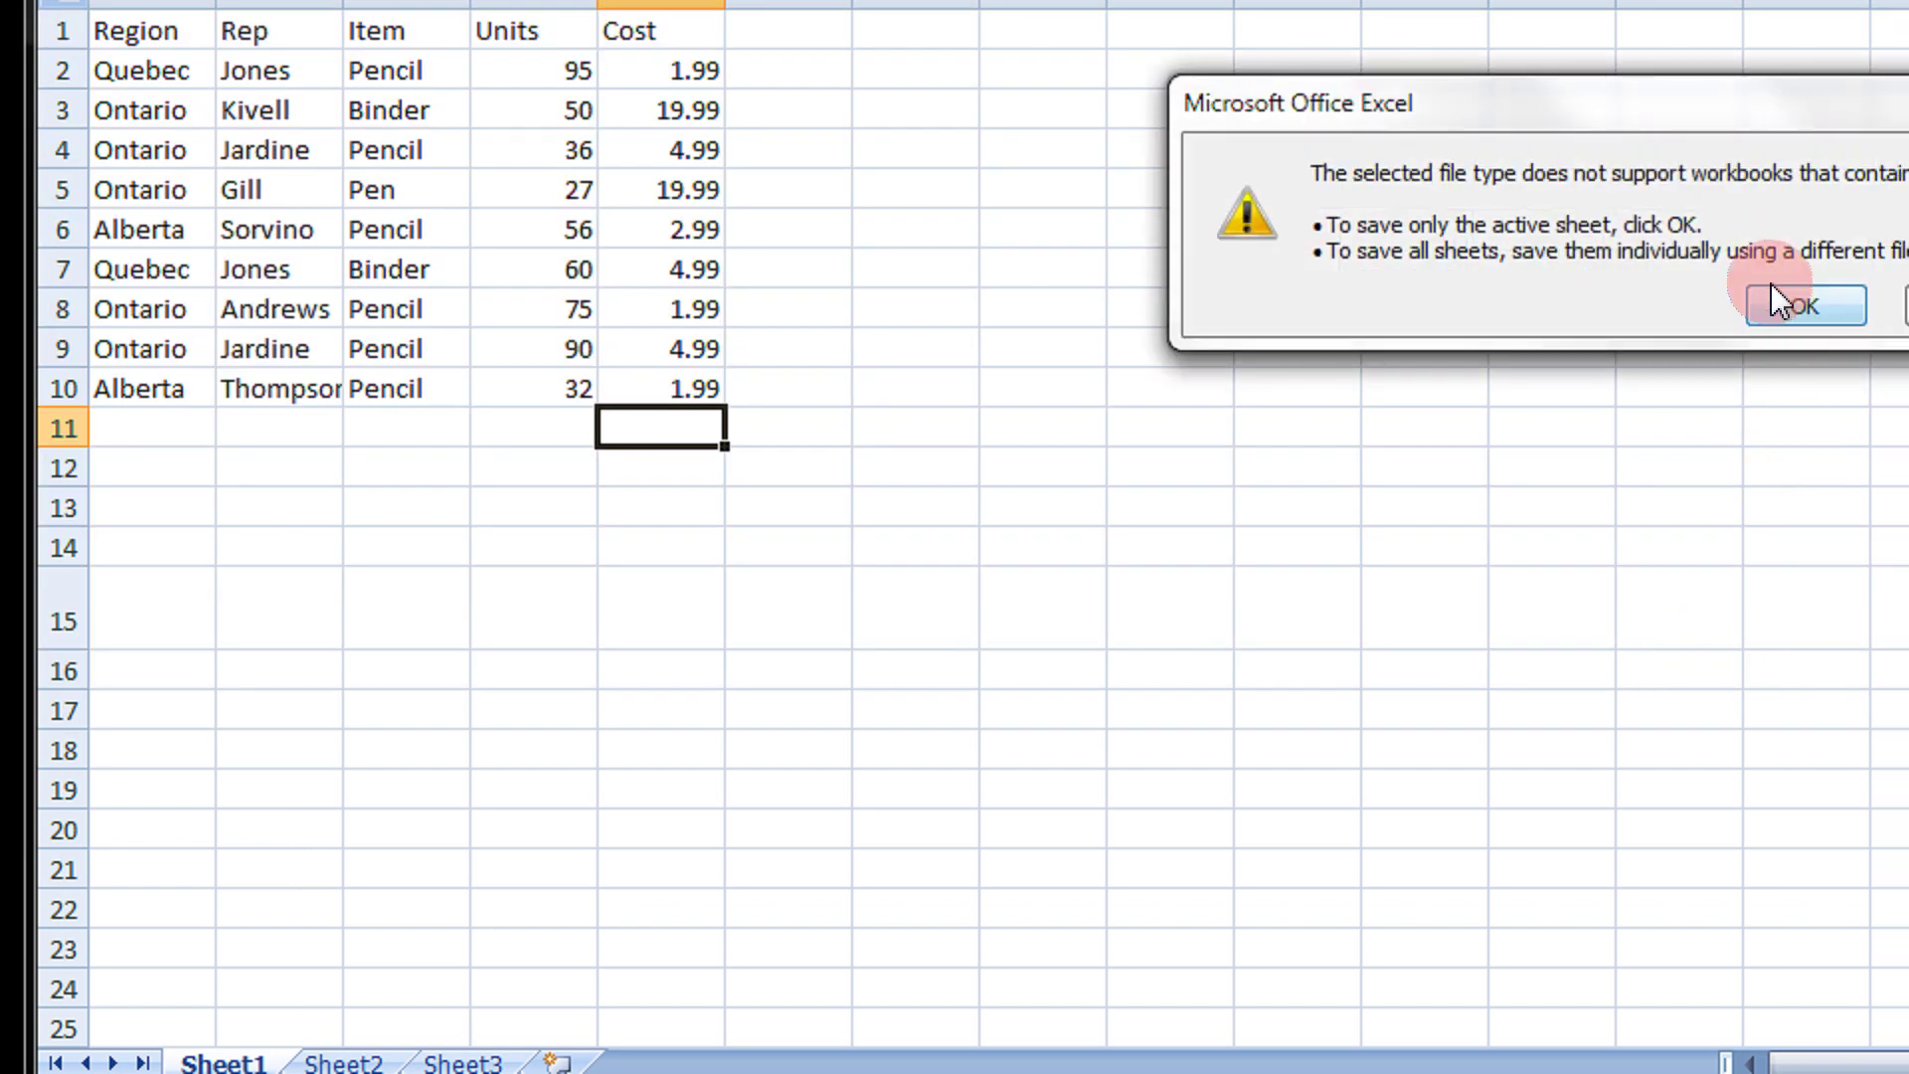
click(1772, 310)
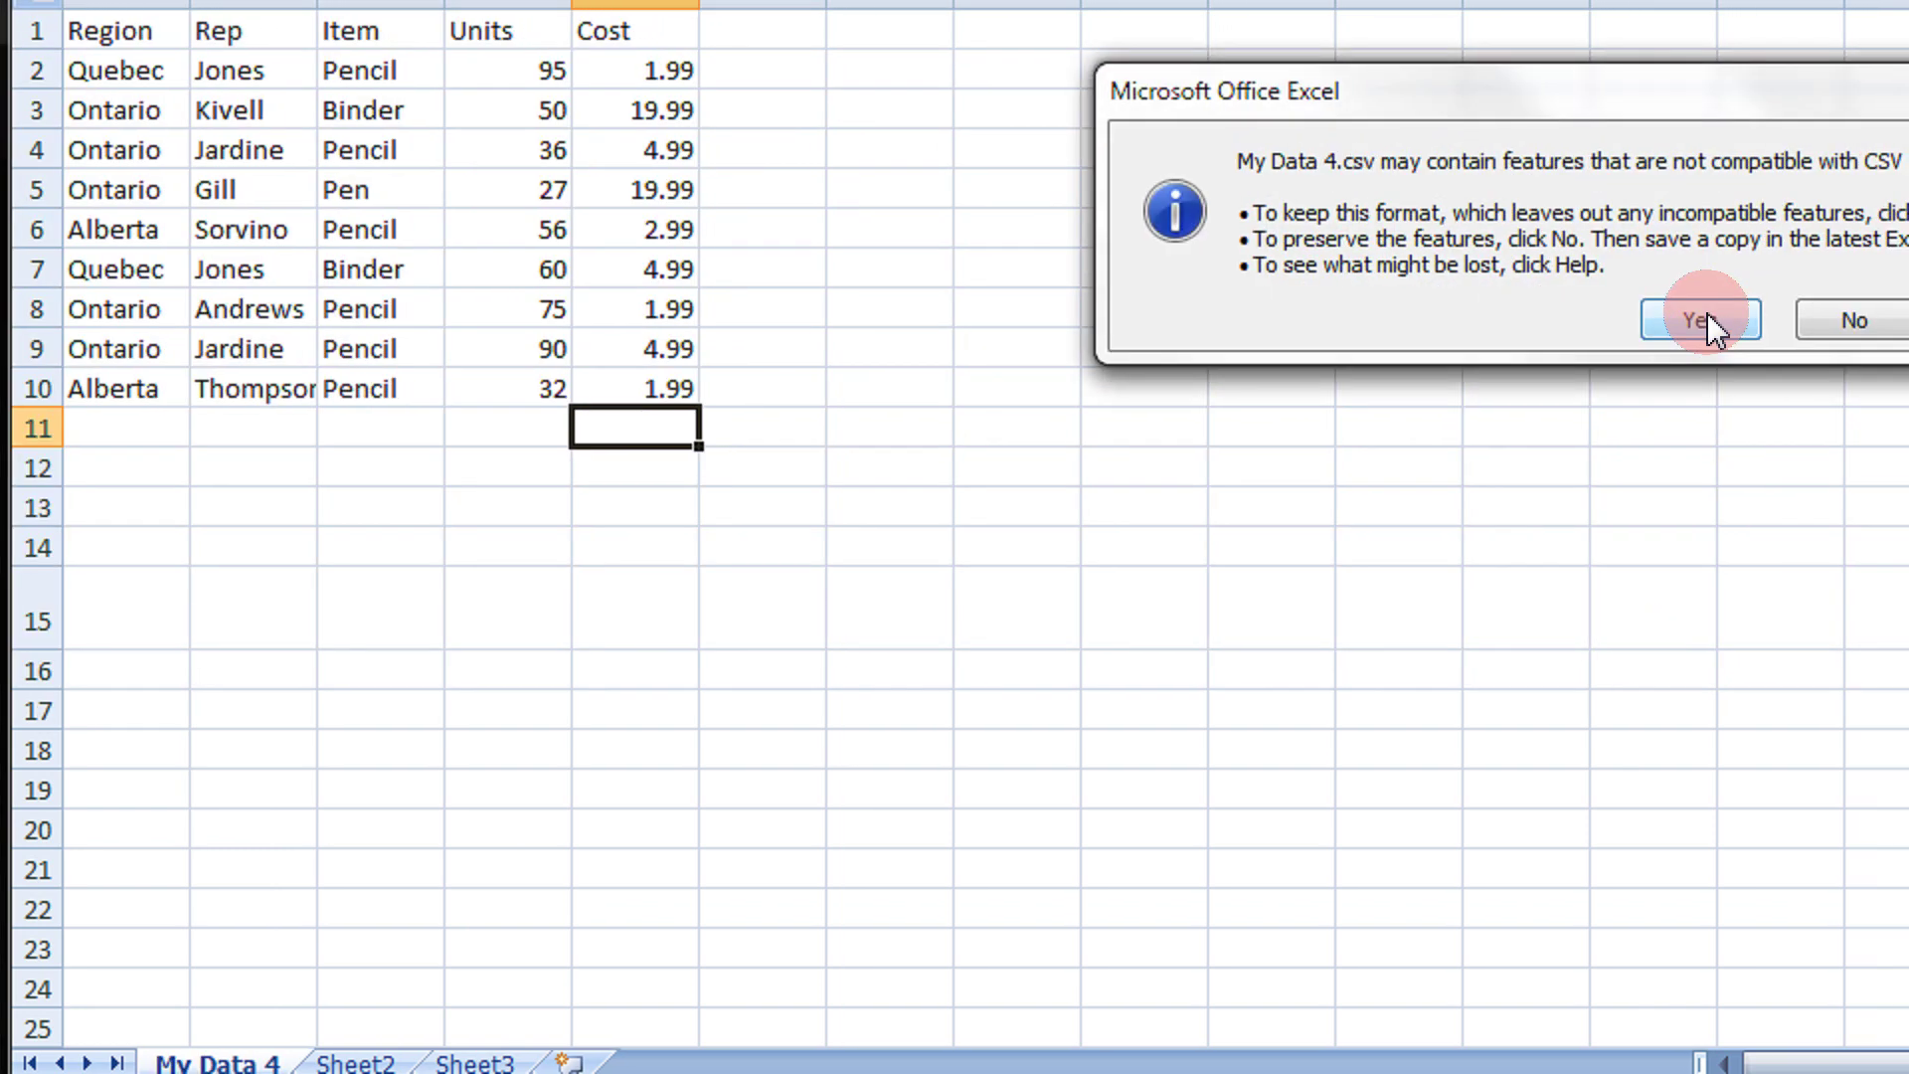
click(1709, 316)
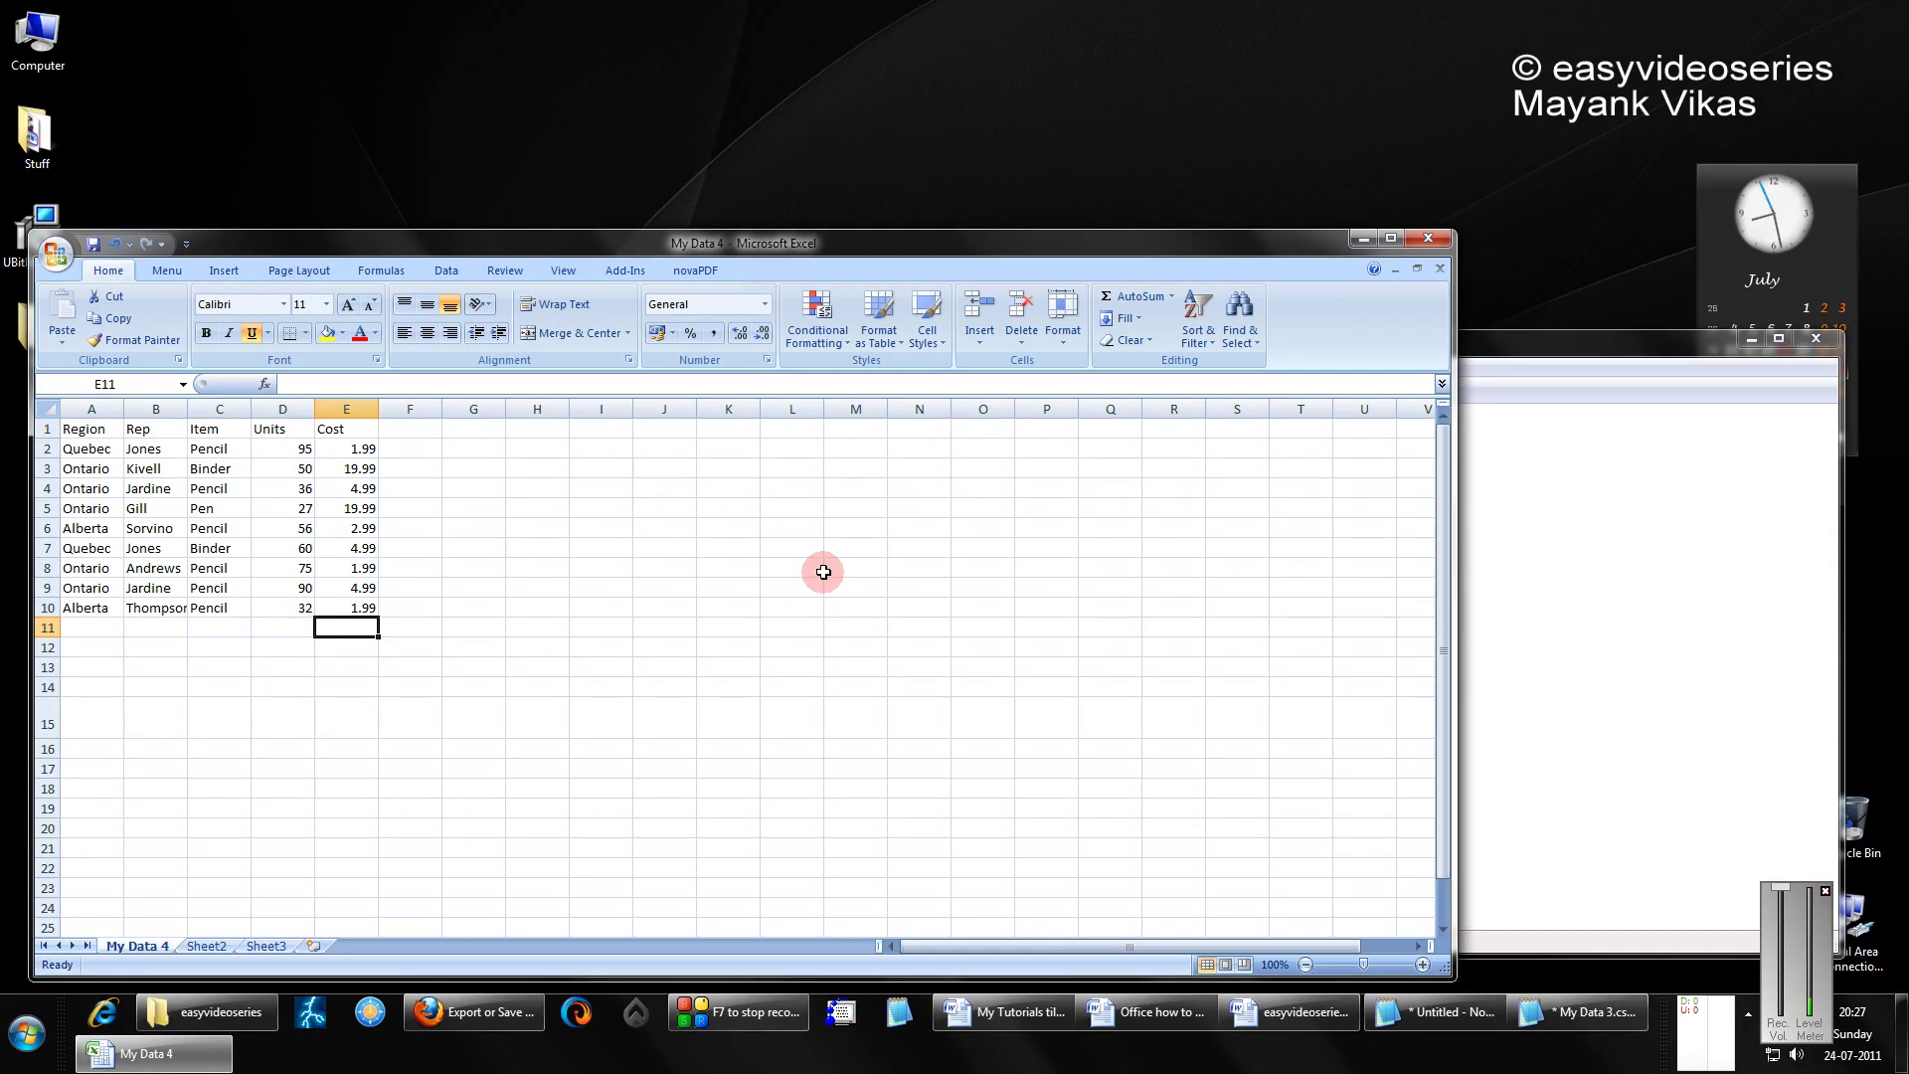
Launch Notepad2 via Run and open My Data 4.csv.
key(super+r)
key(Return)
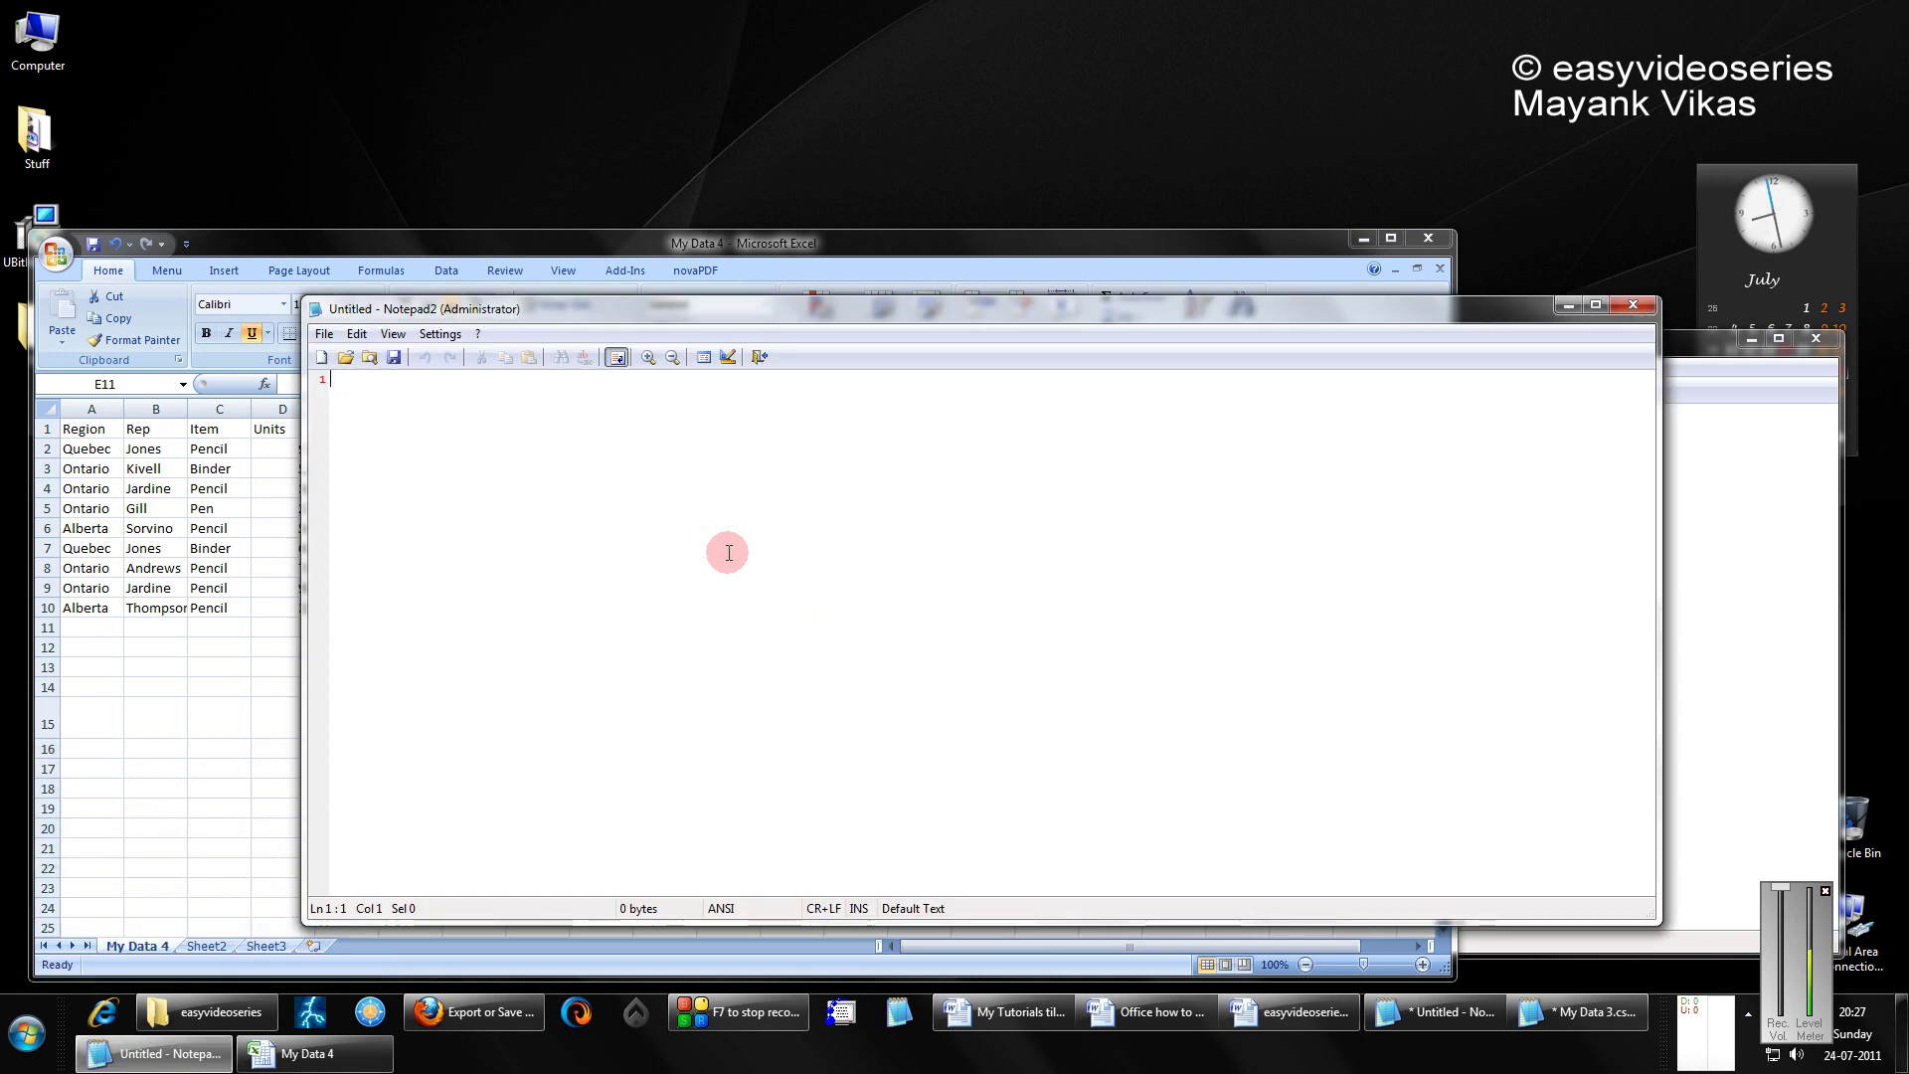
click(345, 357)
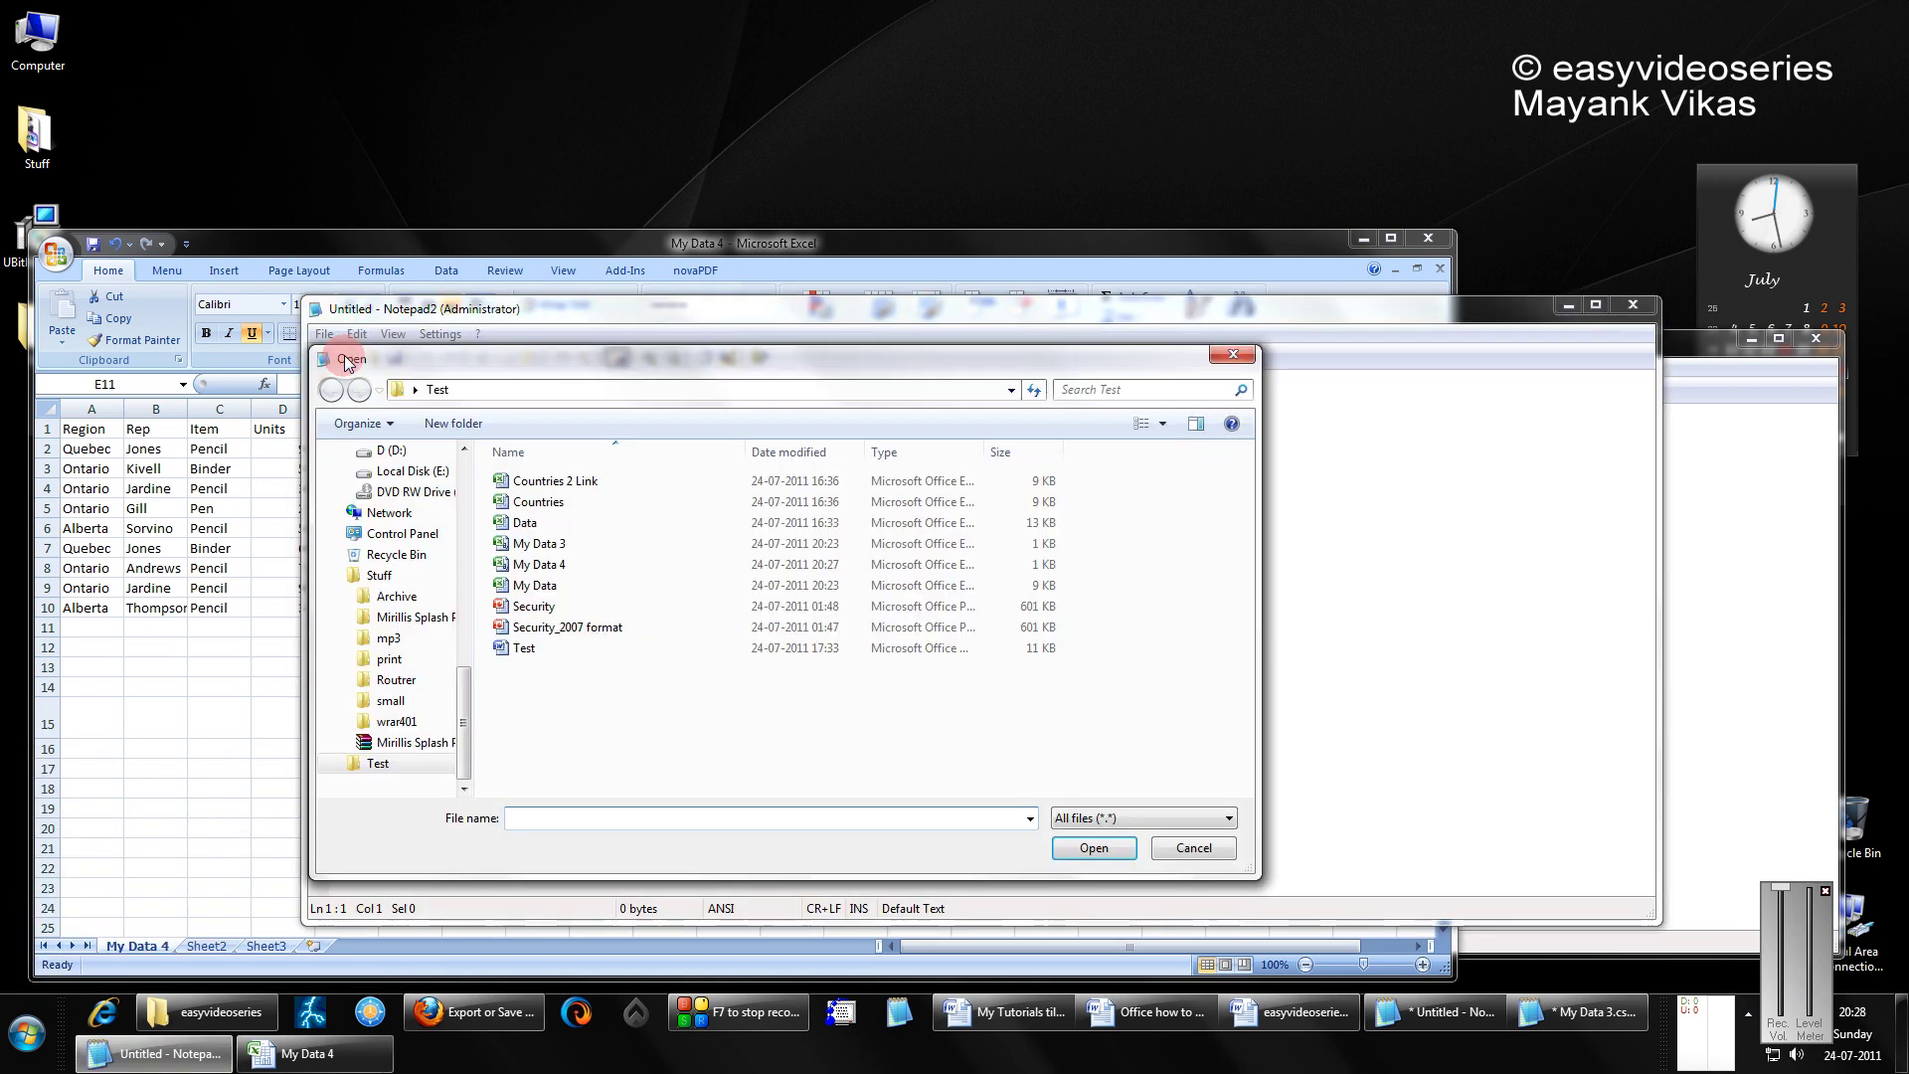
click(579, 565)
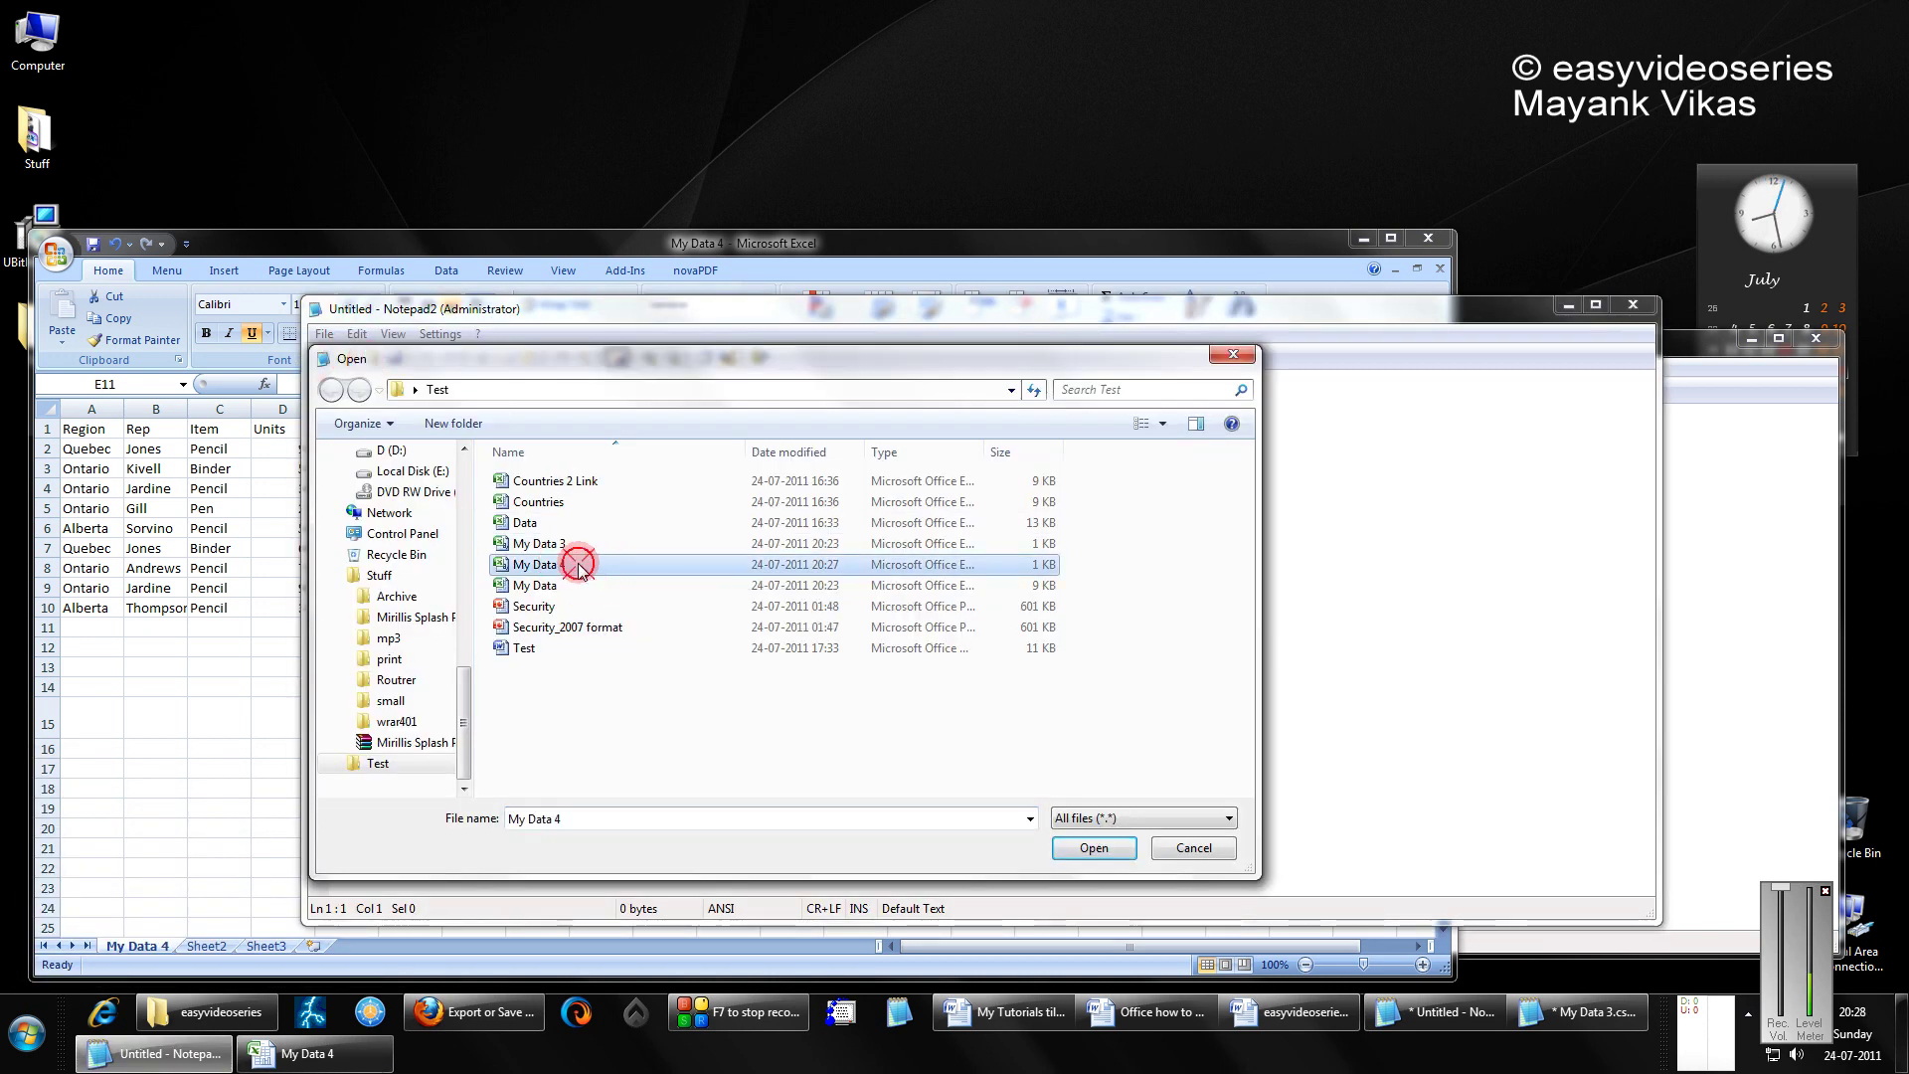
double_click(579, 564)
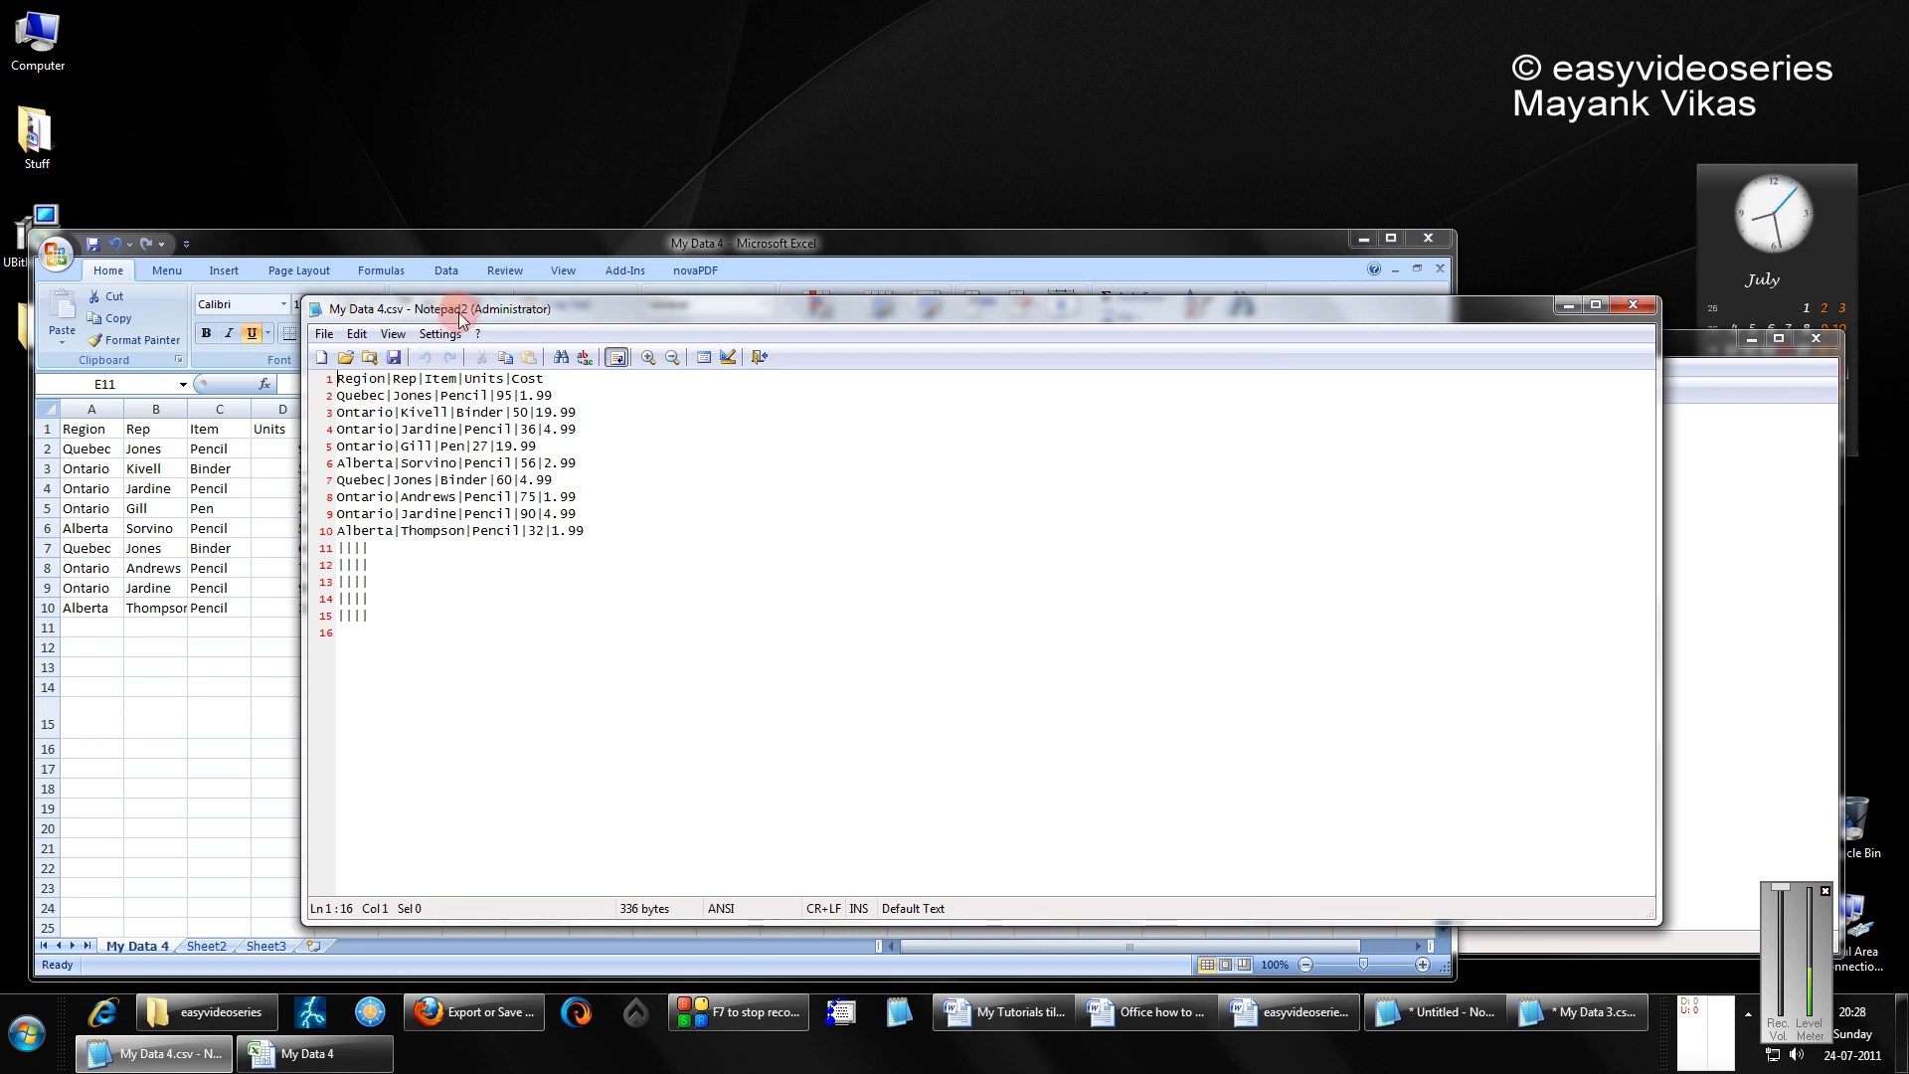
Place My Data 3.csv beside My Data 4.csv to compare comma and pipe separators.
drag(461, 309, 644, 355)
click(1539, 1054)
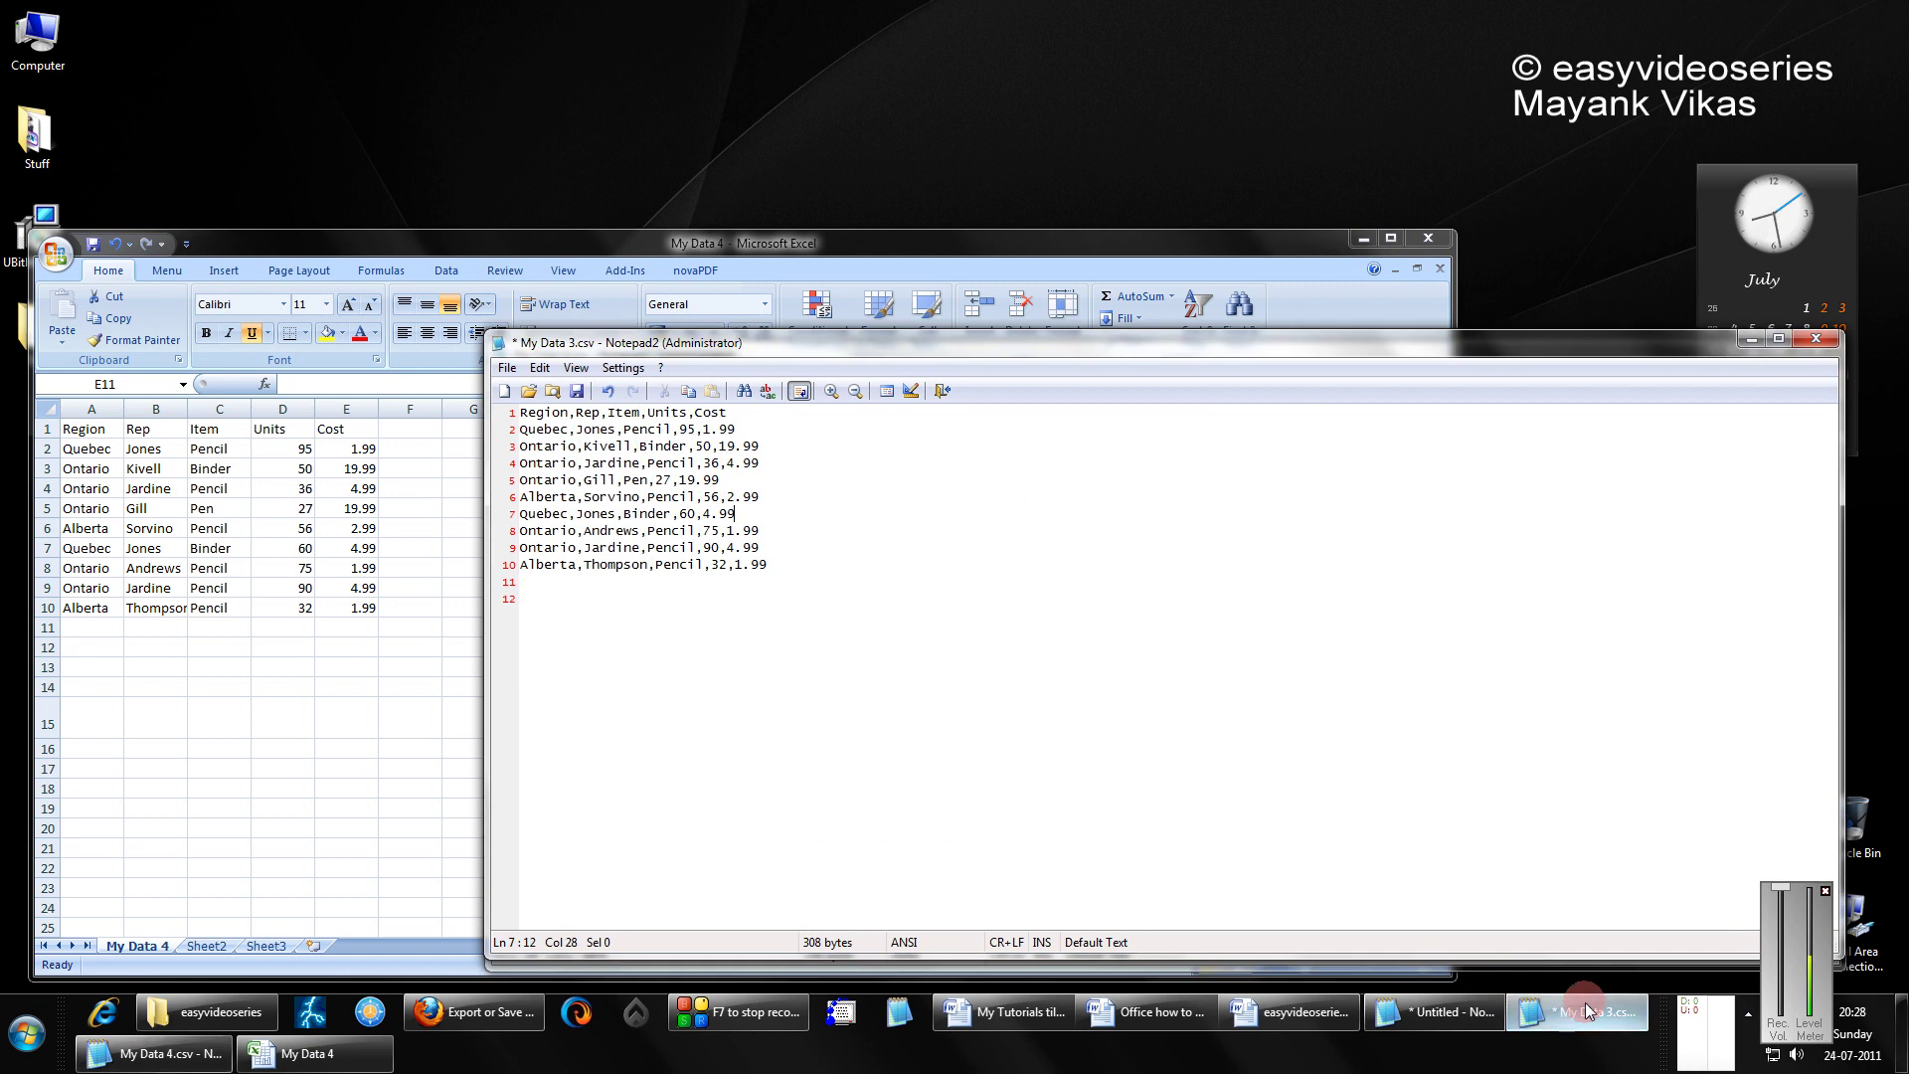
mouse_move(624, 357)
mouse_down()
mouse_move(999, 363)
mouse_move(979, 359)
mouse_up()
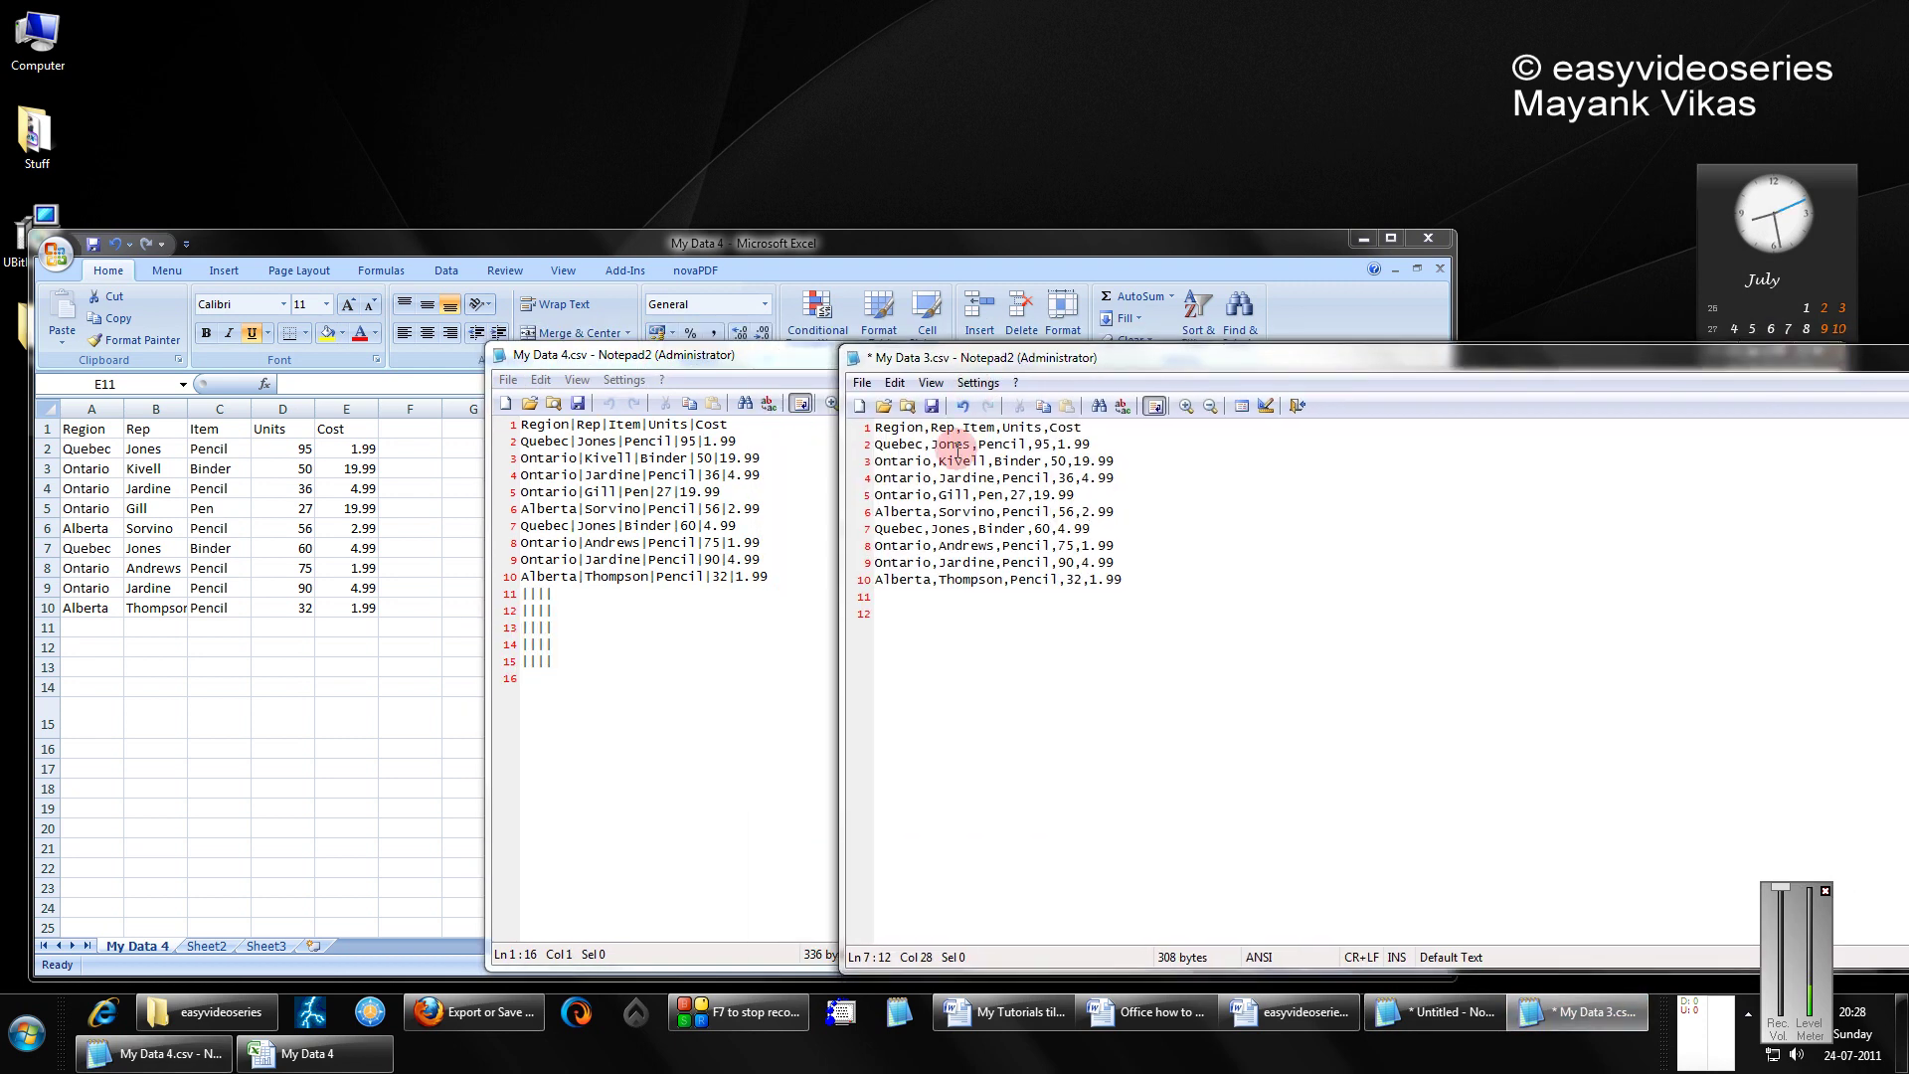
click(929, 427)
click(570, 423)
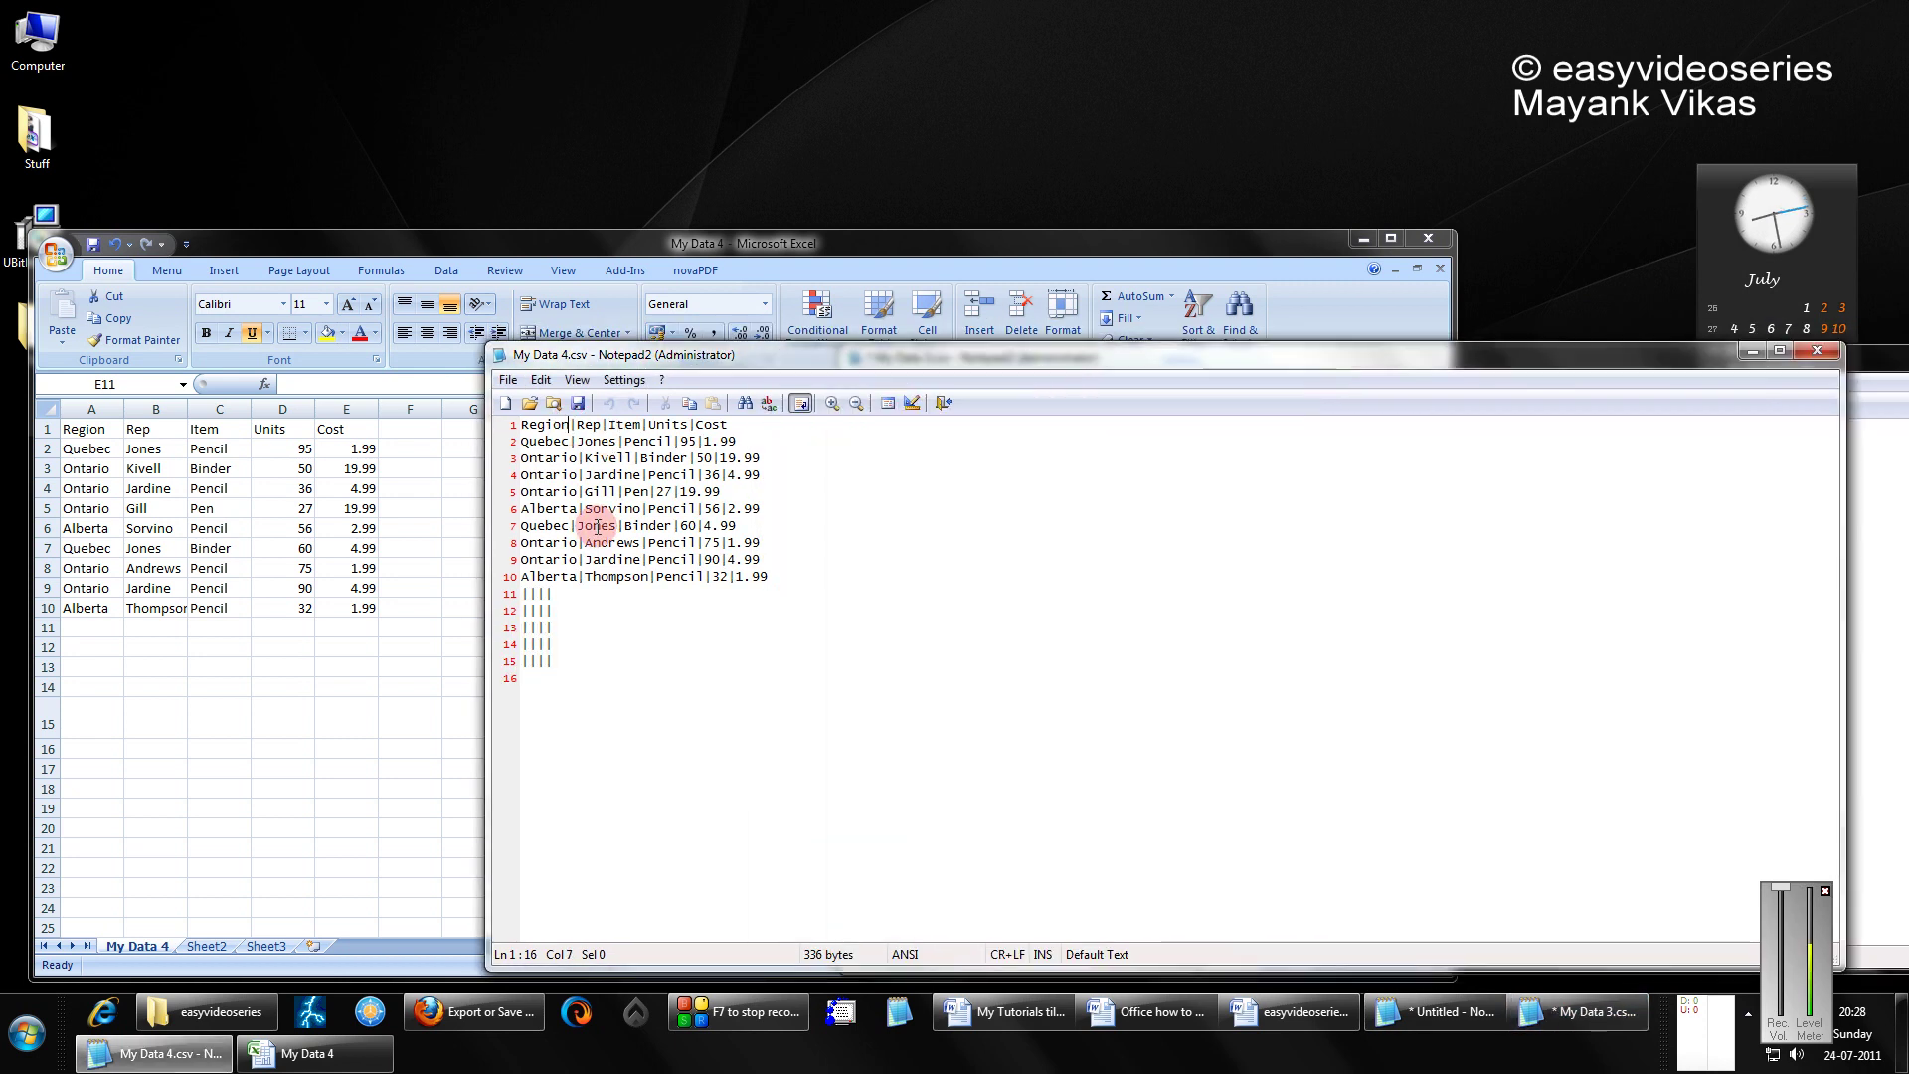